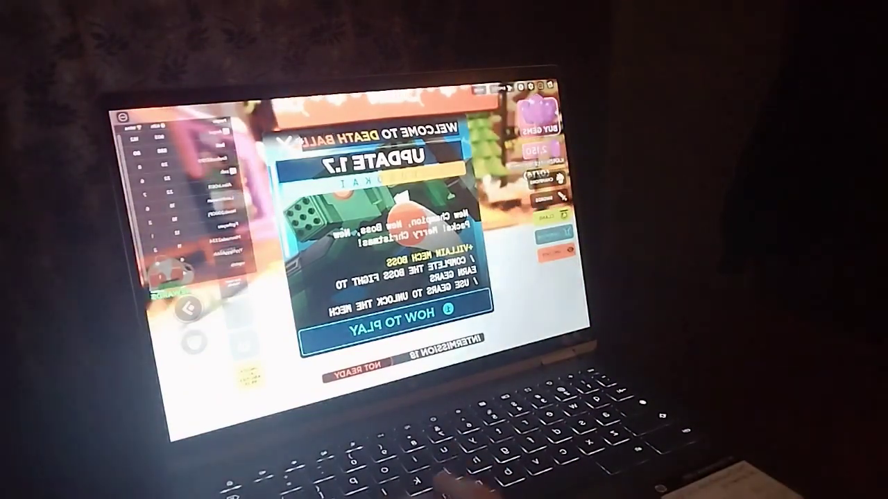
# Step: Dismiss the welcome and daily rewards popups, then pick and confirm the One Life mode
pyautogui.click(284, 142)
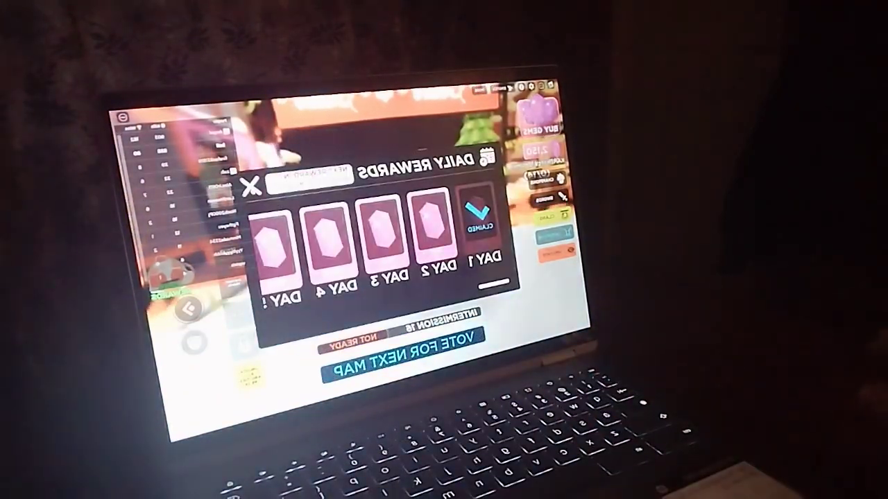
pyautogui.click(221, 190)
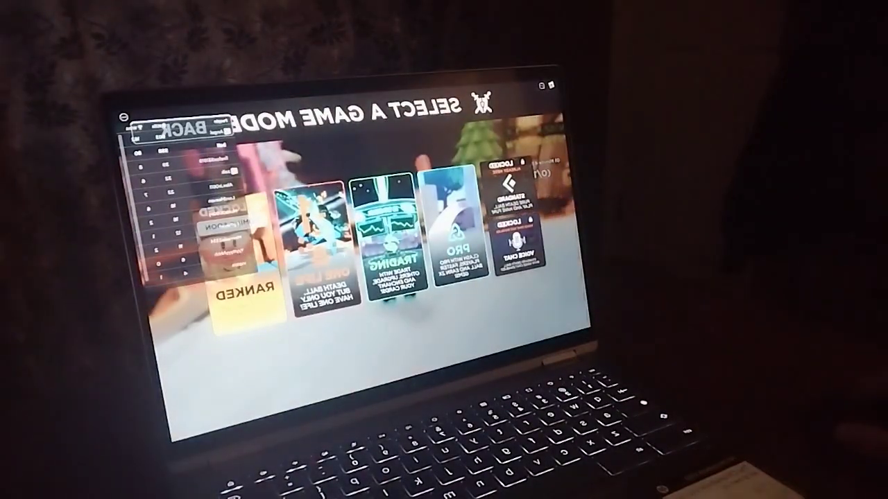
pyautogui.click(319, 249)
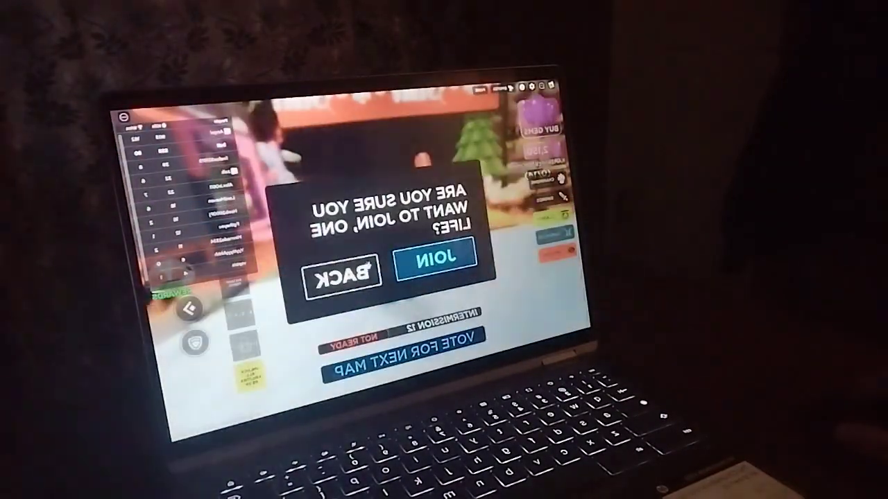
pyautogui.click(439, 257)
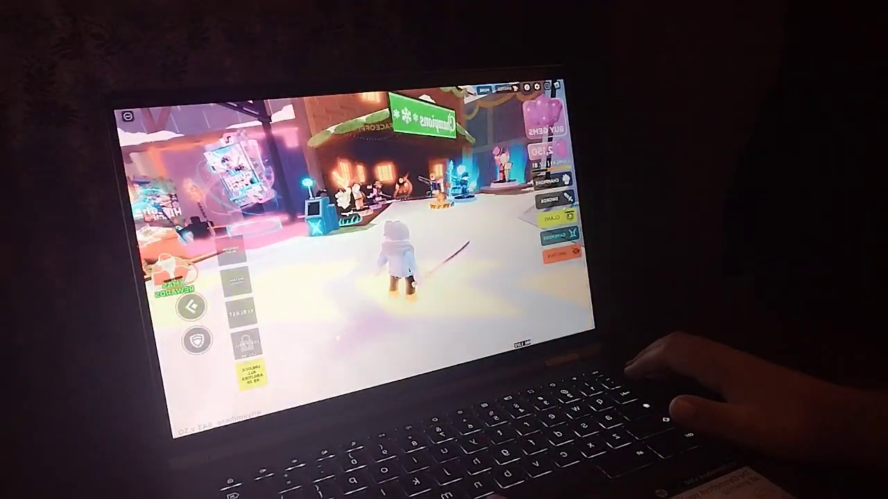
# Step: Equip the North Pole Pike from the Swords inventory, replacing the Lupus Katana
pyautogui.click(553, 199)
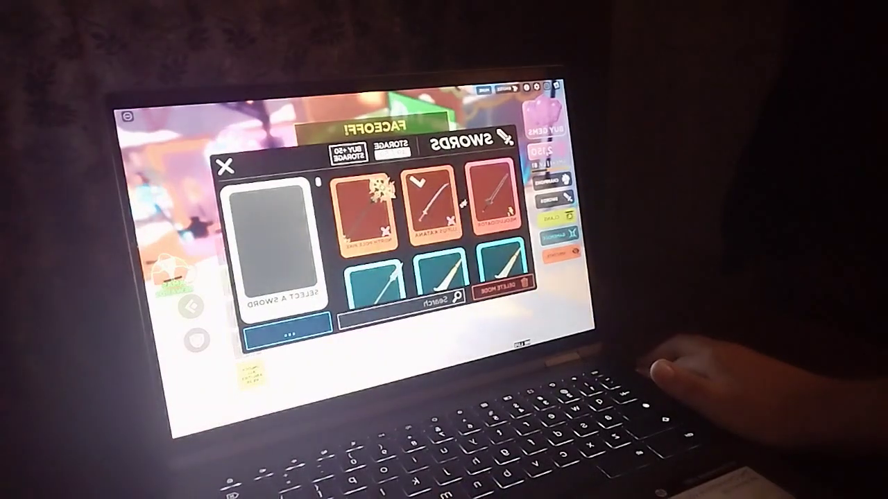
pyautogui.click(364, 212)
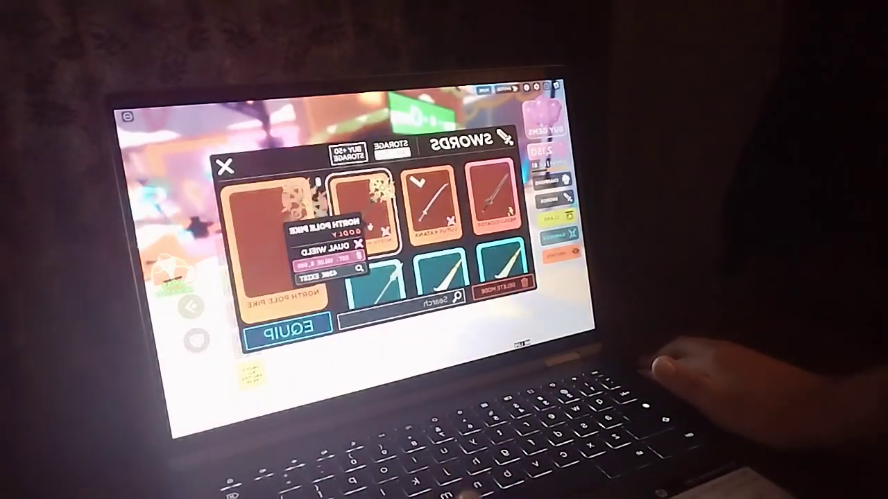
pyautogui.click(288, 325)
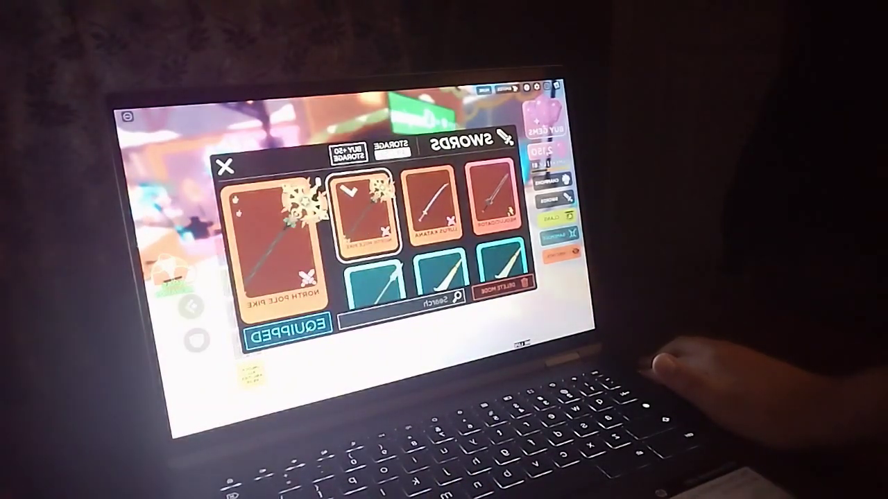
pyautogui.click(224, 166)
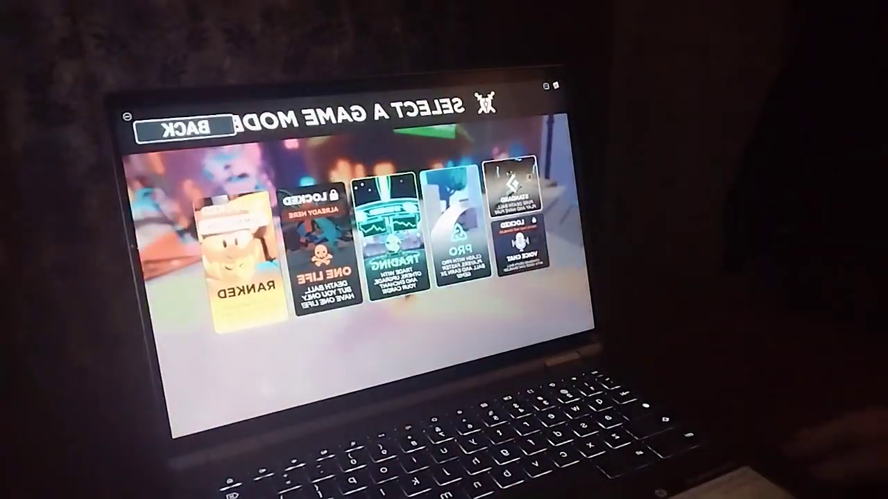
# Step: Confirm the Trade Hub teleport and walk across the plaza to the Enchant altar
pyautogui.click(423, 253)
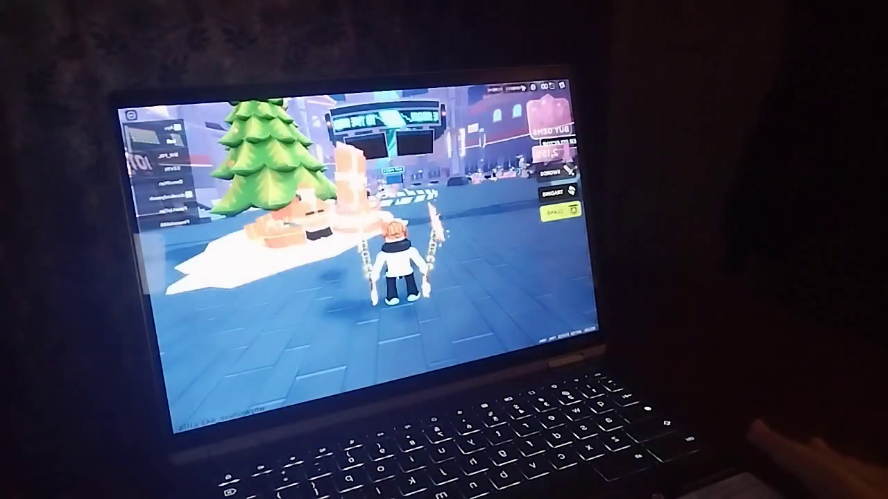
pyautogui.press('w')
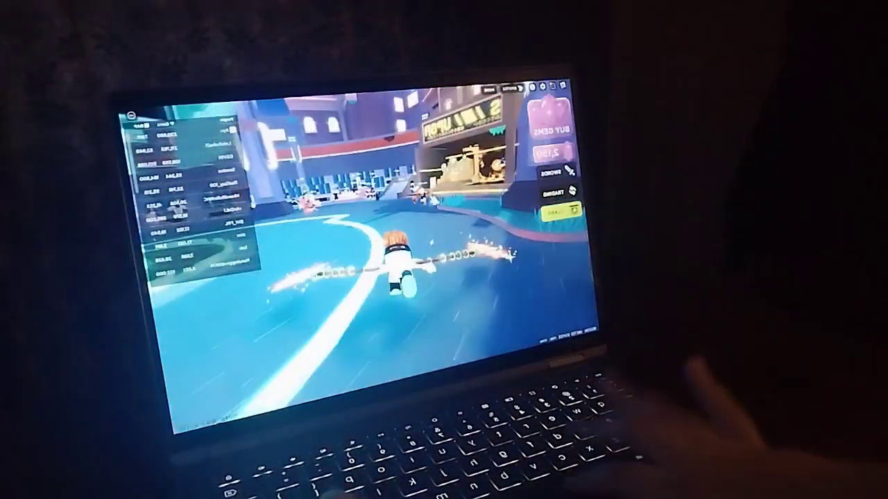
pyautogui.press('w')
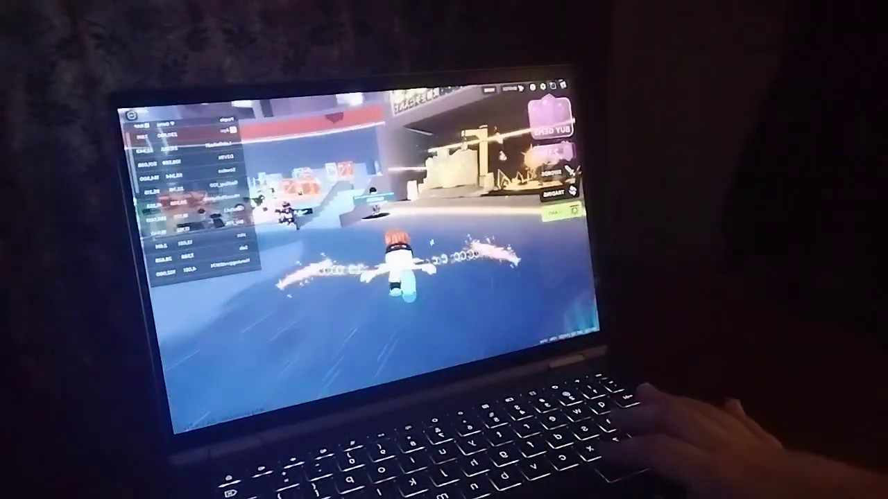
pyautogui.press('w')
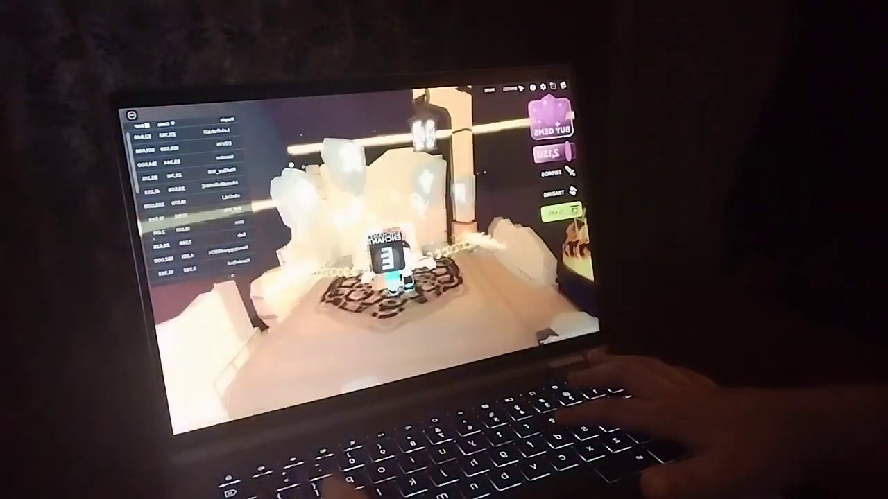
# Step: Enchant the Neolucidator at the altar for 500 gems, rolling Flame I
pyautogui.press('e')
pyautogui.click(427, 183)
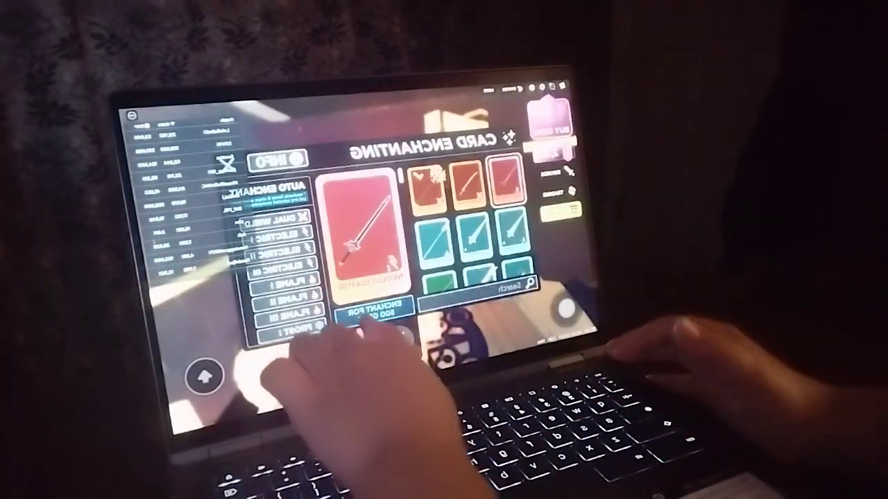
pyautogui.click(367, 315)
pyautogui.click(440, 271)
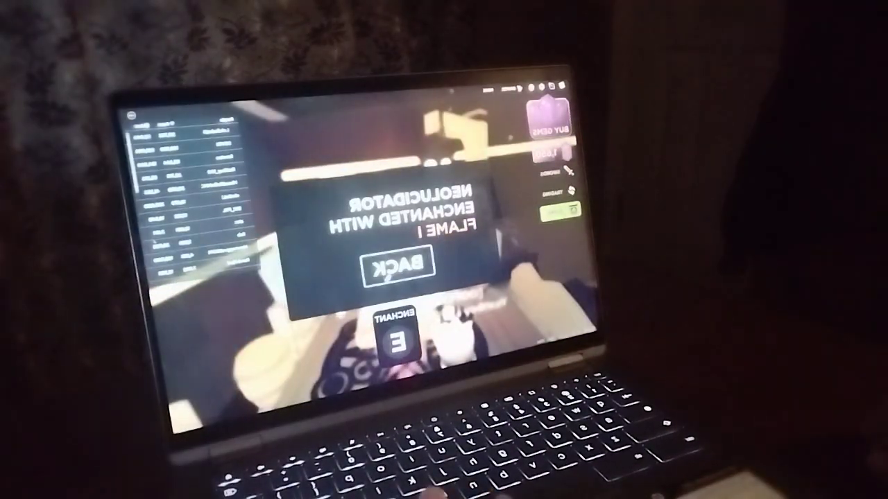
pyautogui.click(385, 277)
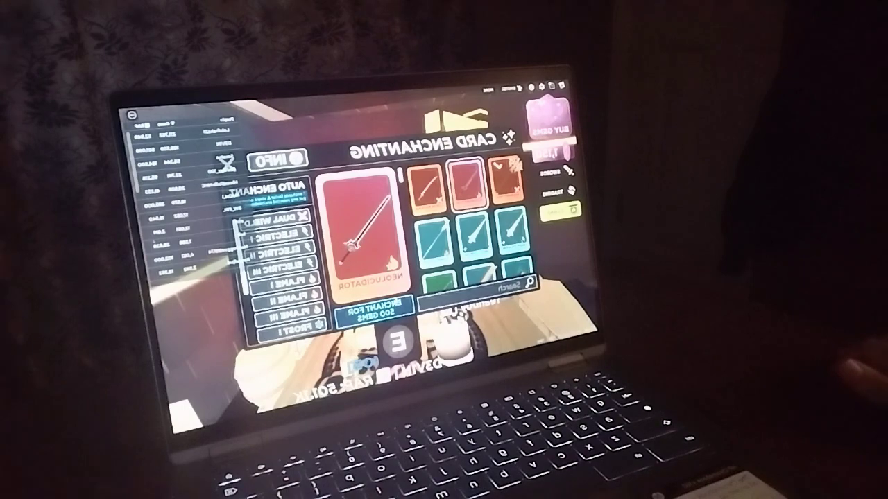
# Step: Reroll the Neolucidator enchant twice at 500 gems each, landing Electric I
pyautogui.click(373, 309)
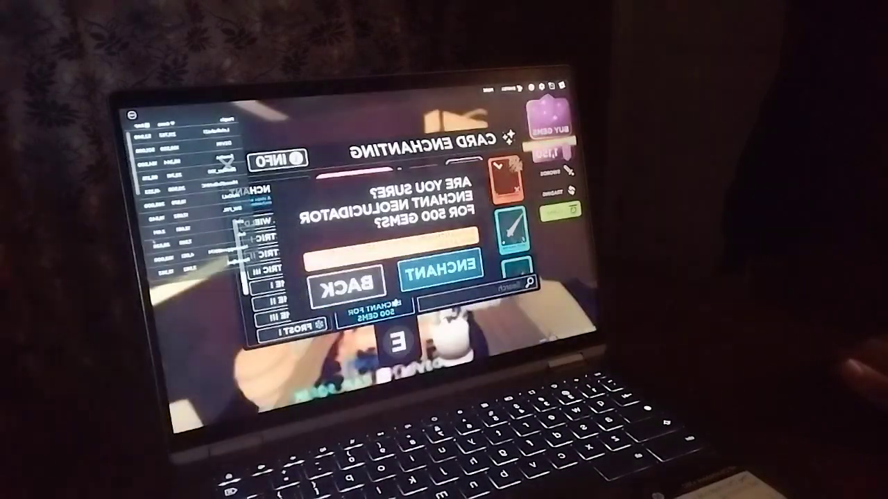
pyautogui.click(450, 265)
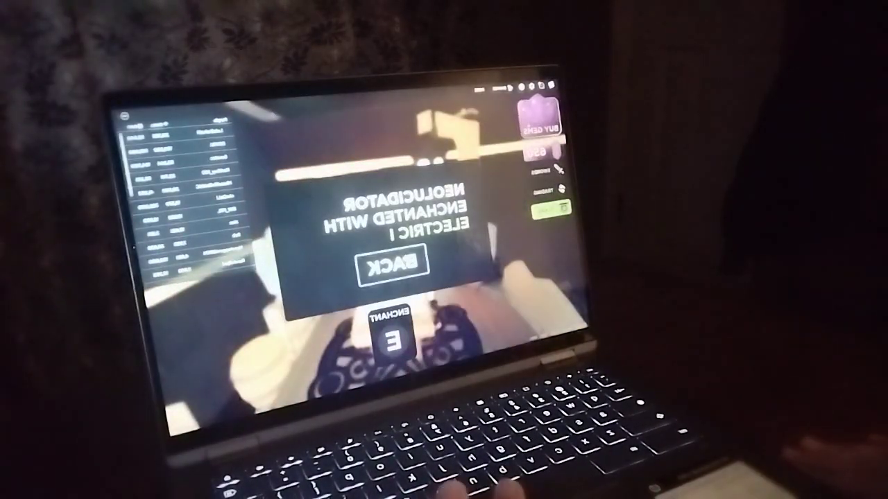
pyautogui.click(392, 264)
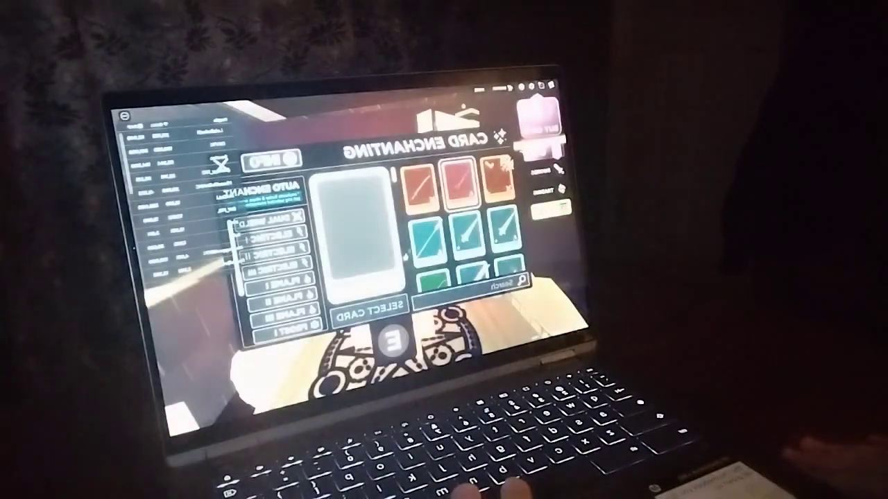
pyautogui.click(369, 310)
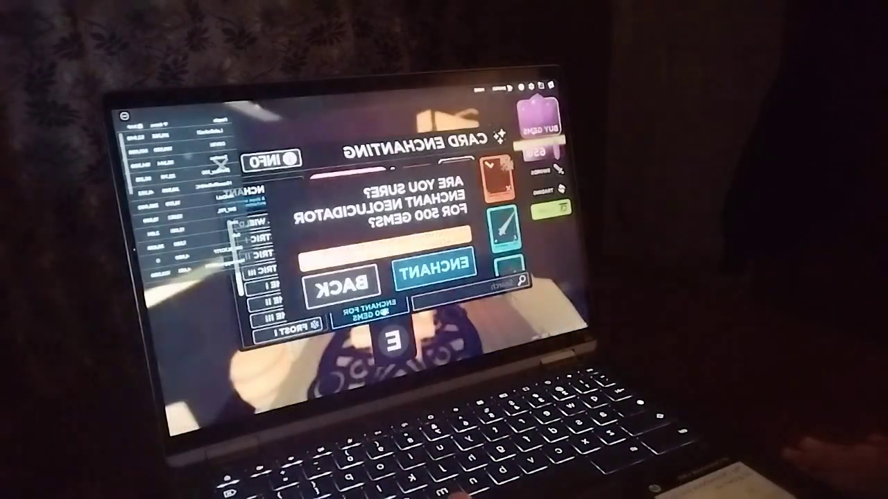
pyautogui.click(432, 263)
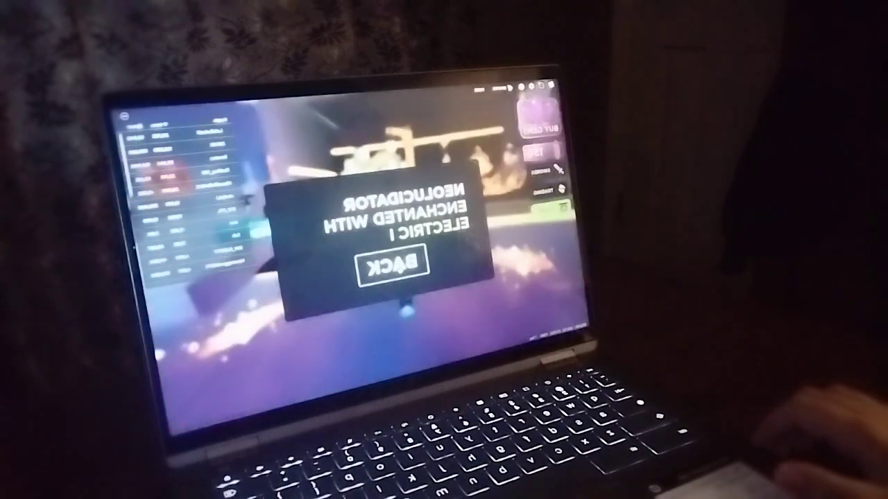
pyautogui.click(393, 266)
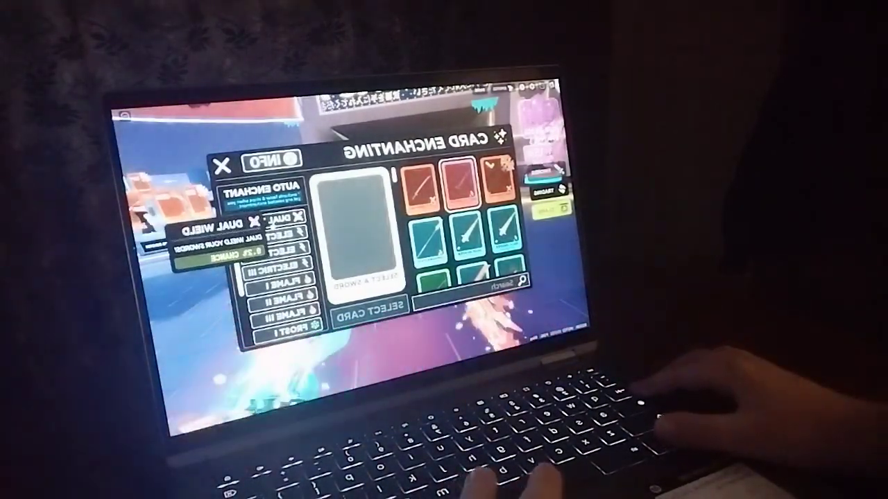
# Step: Leave the enchanting menu and move around the card pedestals
pyautogui.press('Escape')
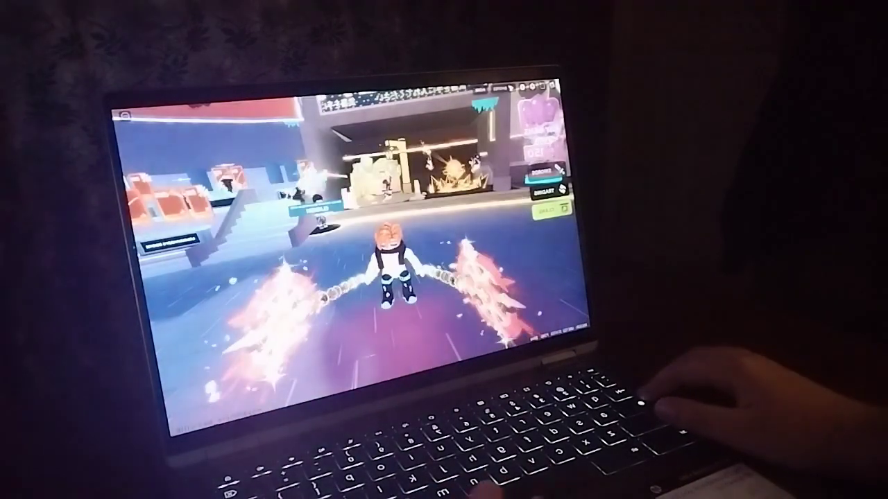
pyautogui.press('Left')
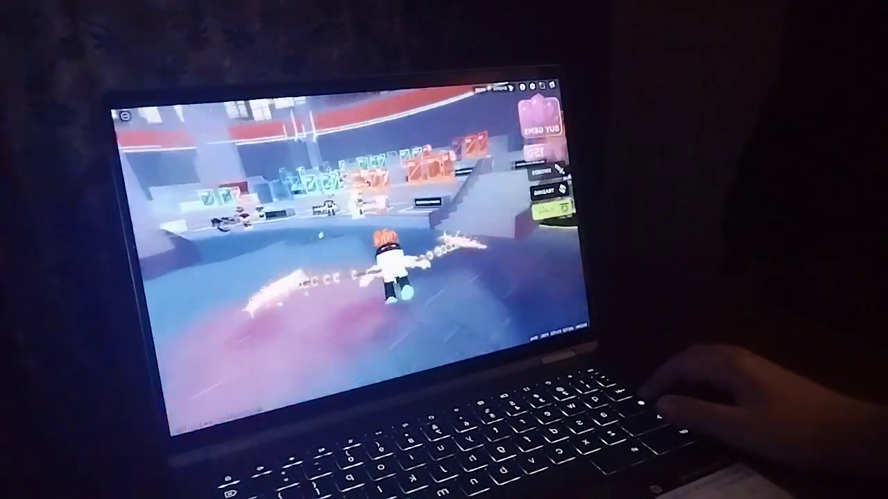
pyautogui.press('w')
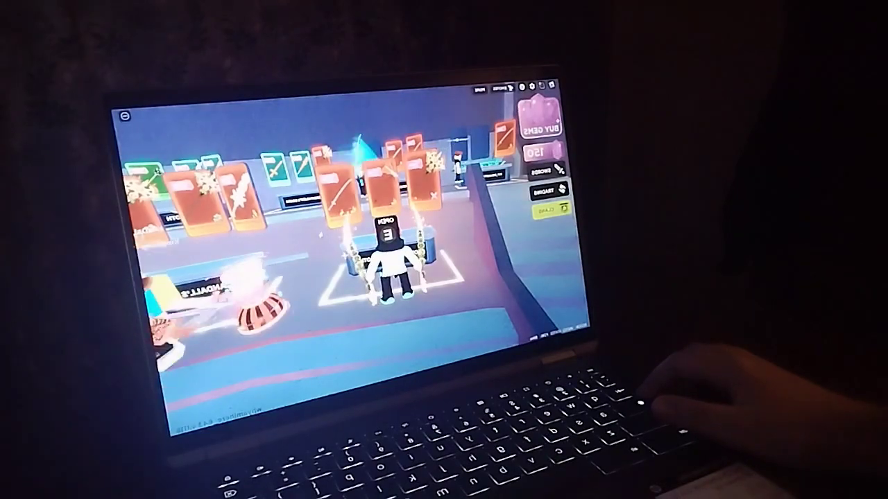
pyautogui.press('s')
pyautogui.press('Left')
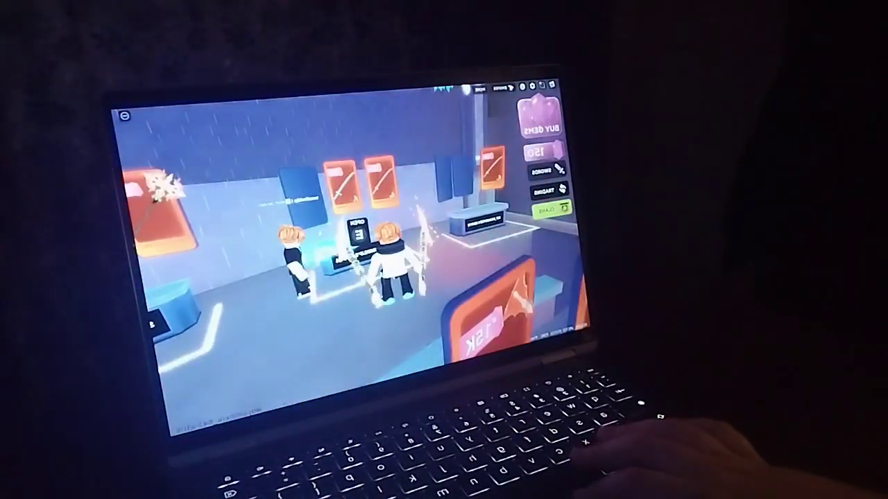
pyautogui.press('Right')
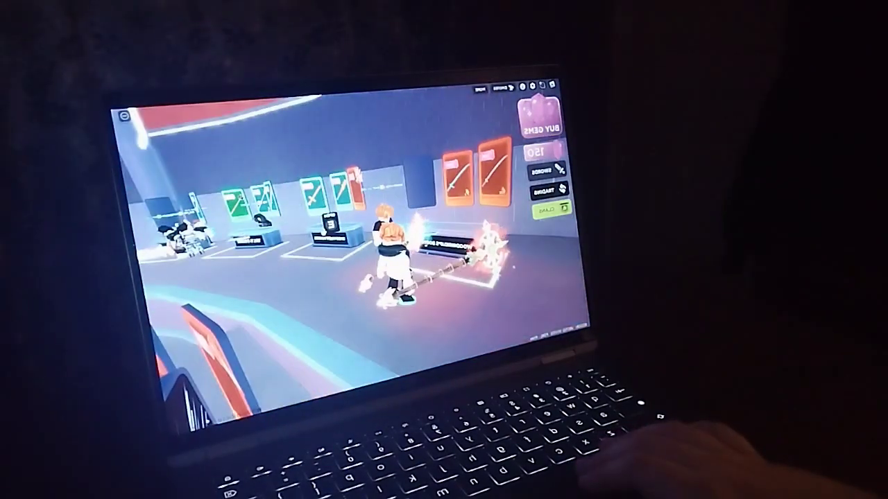
pyautogui.press('Left')
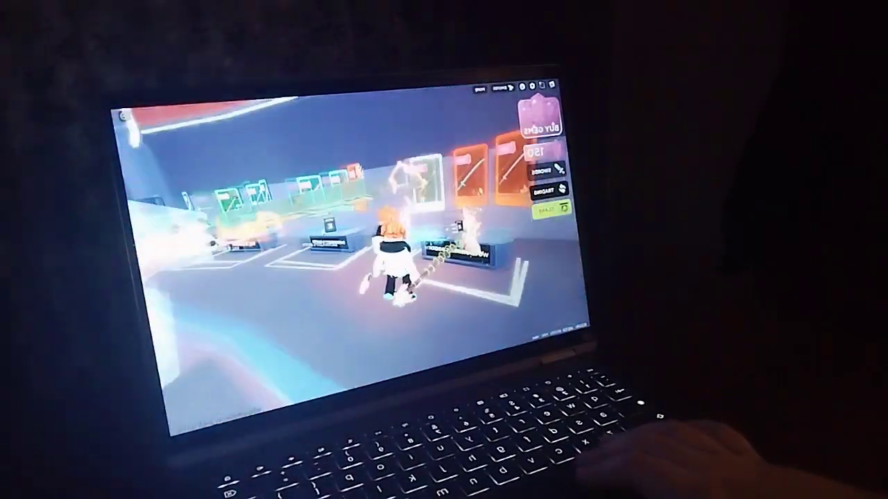
# Step: Walk past the sword pedestals and turn toward the teal building in the plaza
pyautogui.press('Up')
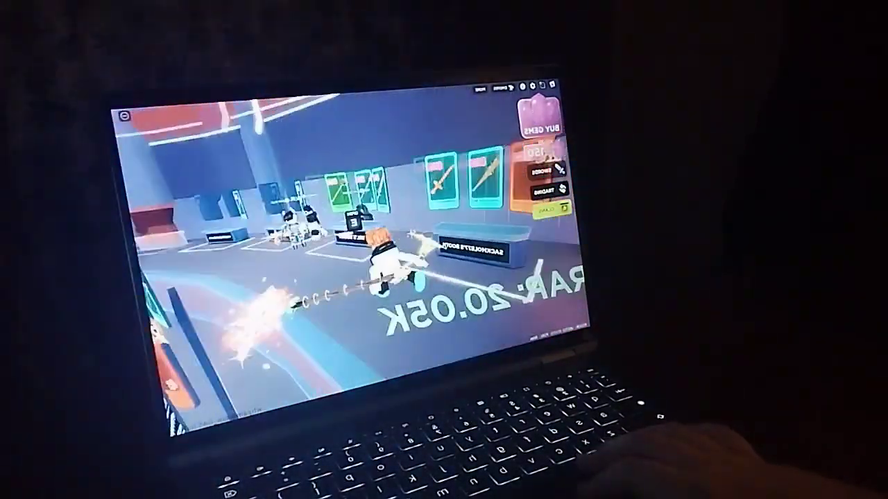
pyautogui.press('Left')
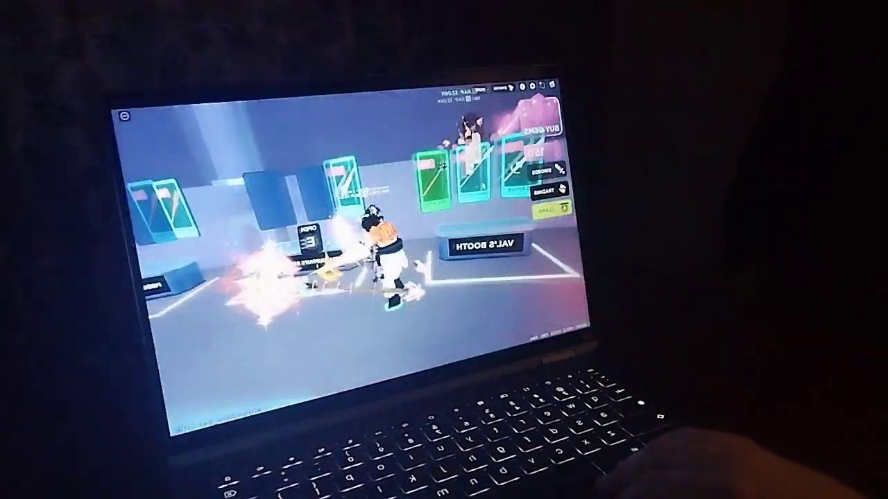
pyautogui.press('Left')
pyautogui.press('Left')
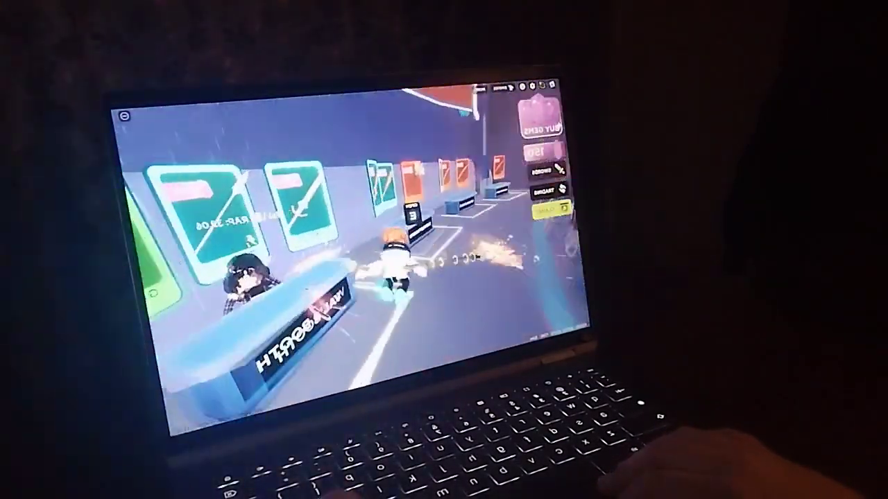
pyautogui.press('Left')
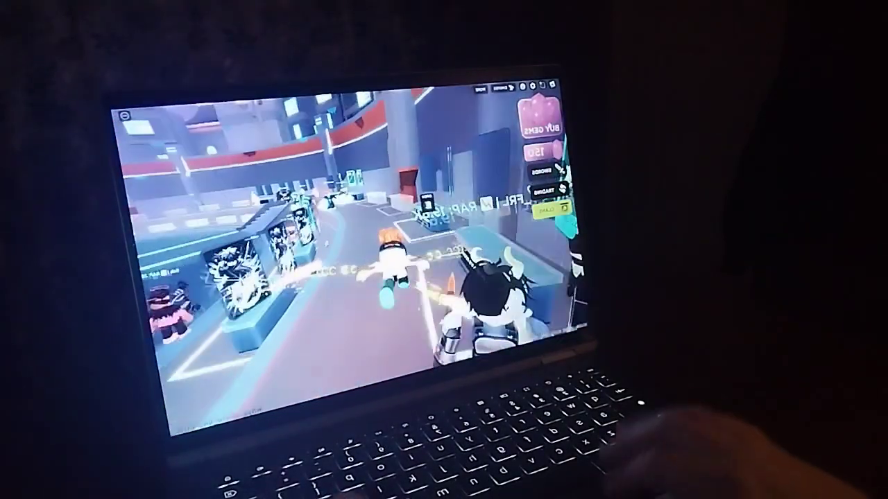
pyautogui.press('Left')
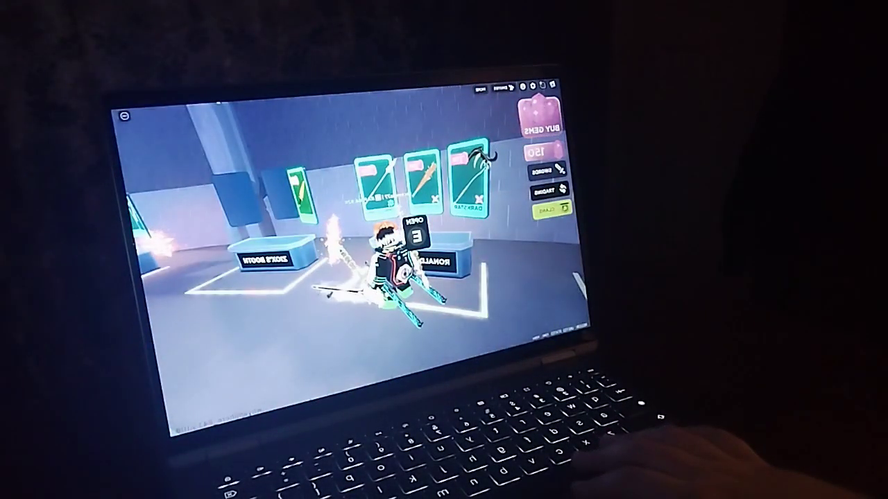
pyautogui.press('Up')
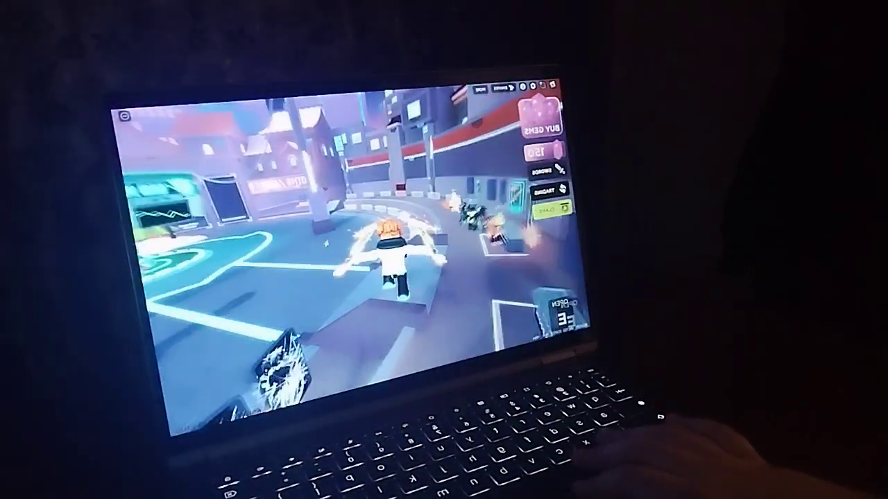
pyautogui.press('Left')
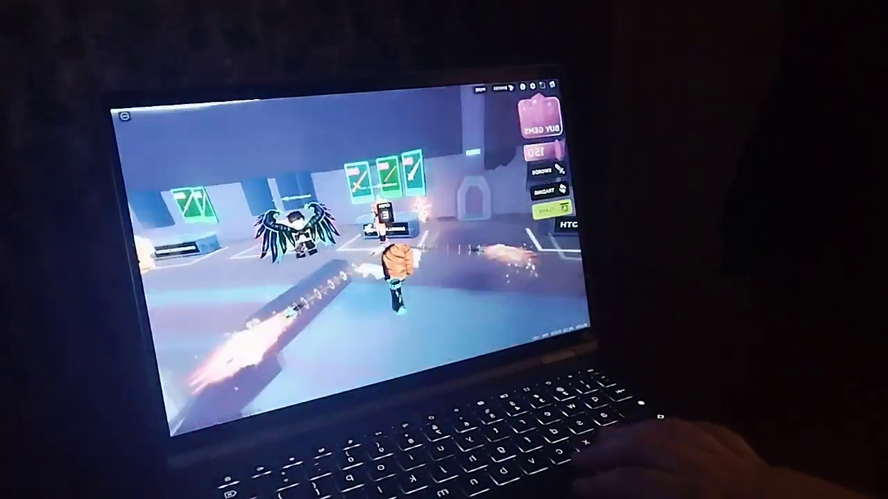
pyautogui.press('Left')
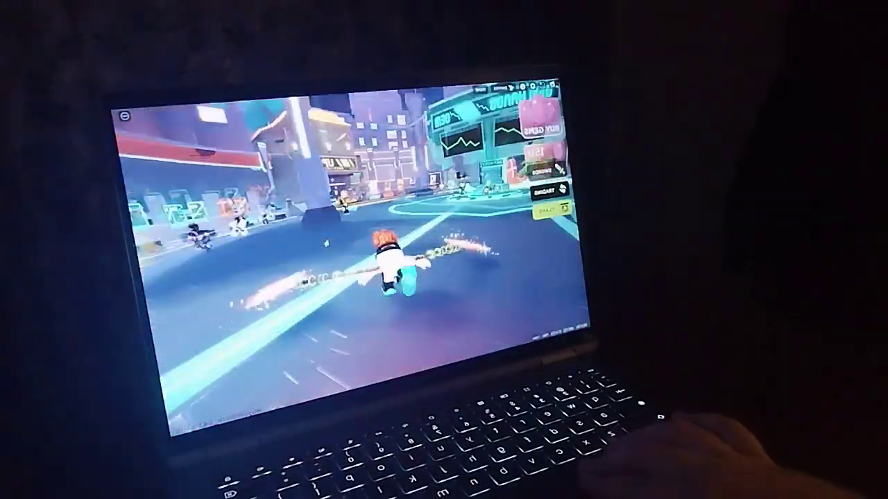
pyautogui.press('Left')
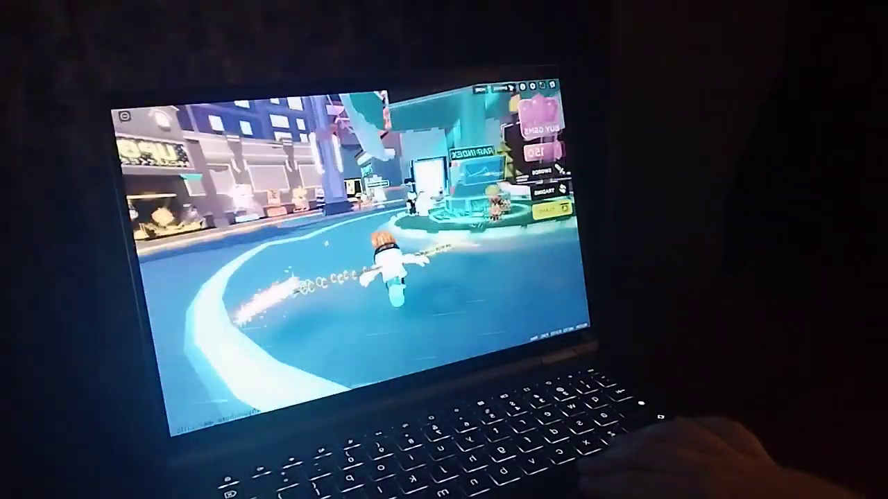
# Step: Walk the avatar down the shop street into the Back to Lobby portal
pyautogui.press('Left')
pyautogui.press('Left')
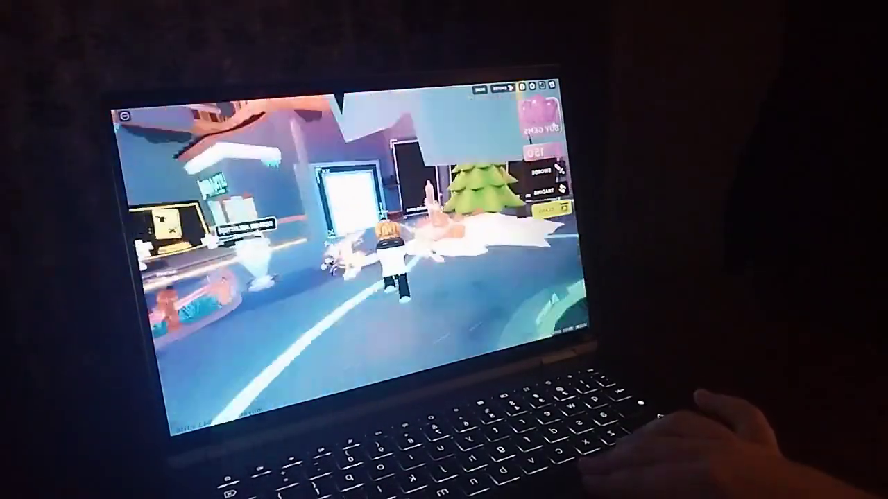
pyautogui.press('w')
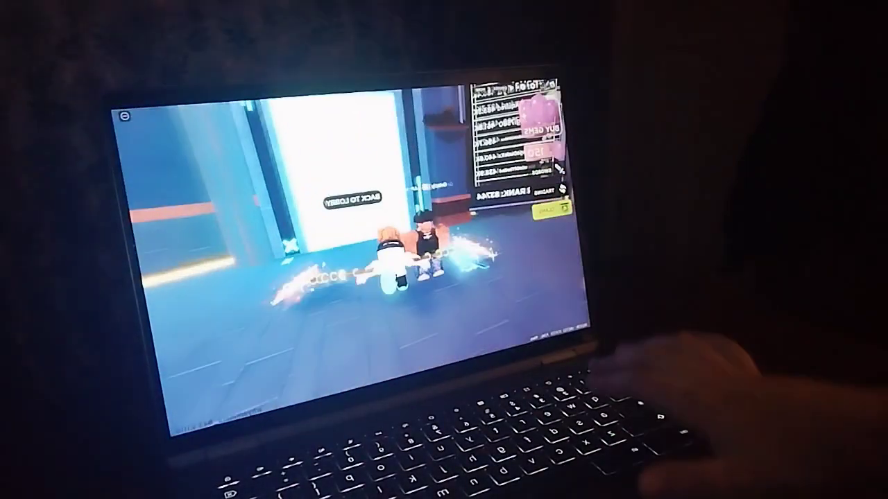
pyautogui.press('w')
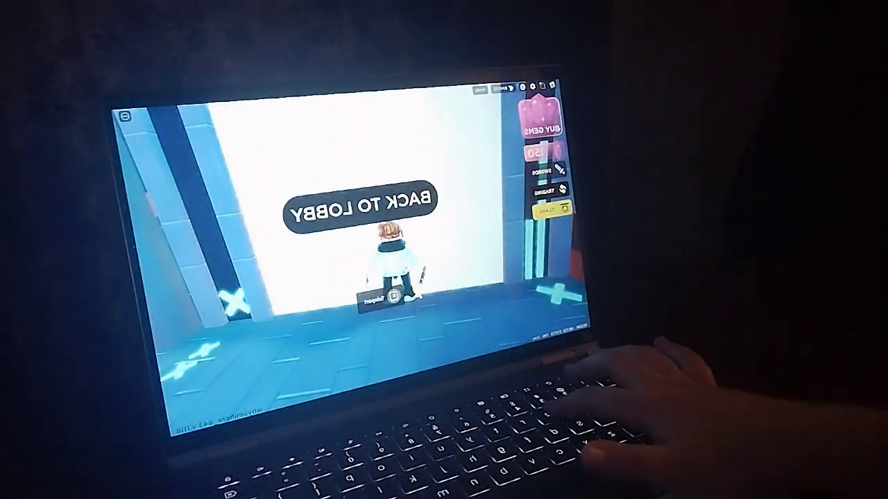
pyautogui.press('s')
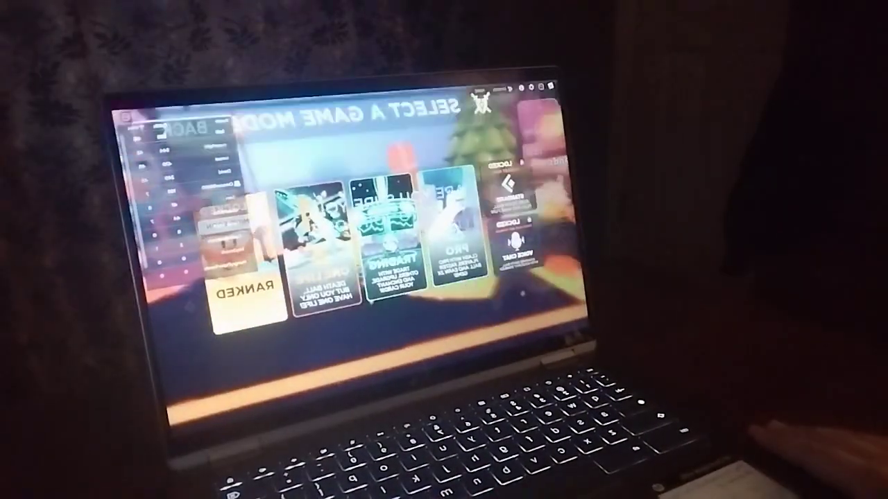
# Step: Join One Life mode, then leave Death Ball through the Escape menu to rejoin
pyautogui.click(319, 249)
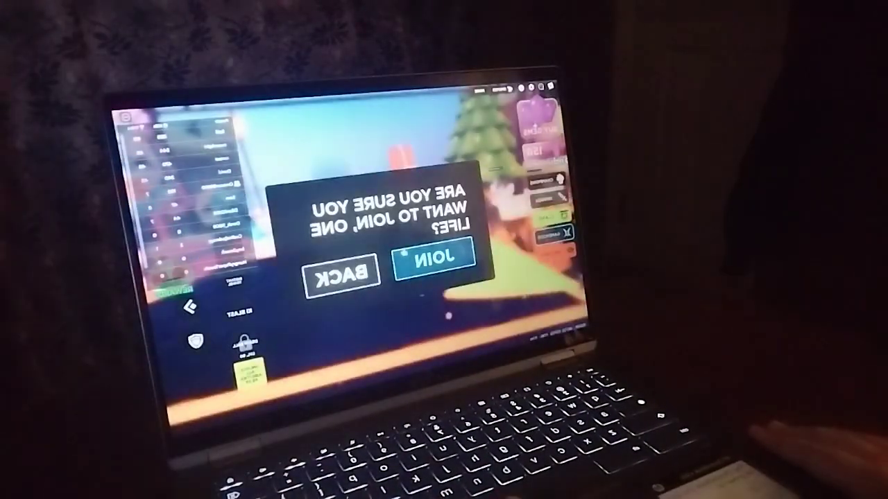
pyautogui.click(440, 257)
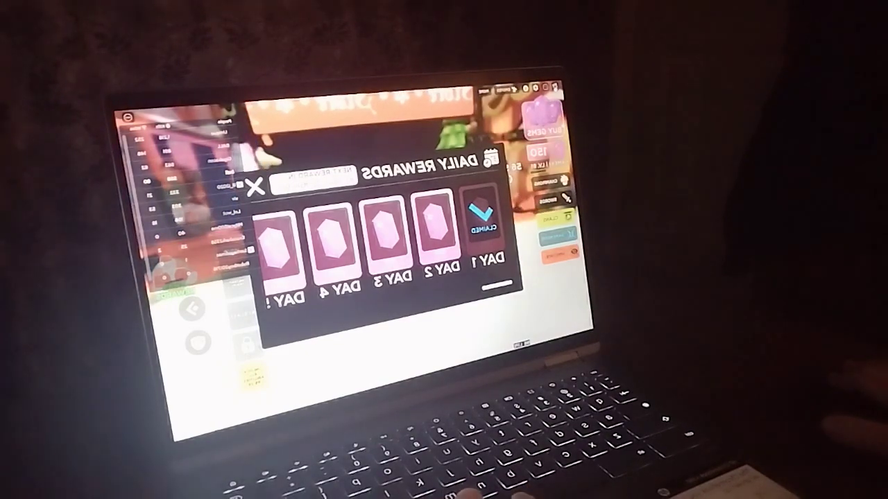
pyautogui.press('Escape')
pyautogui.click(470, 313)
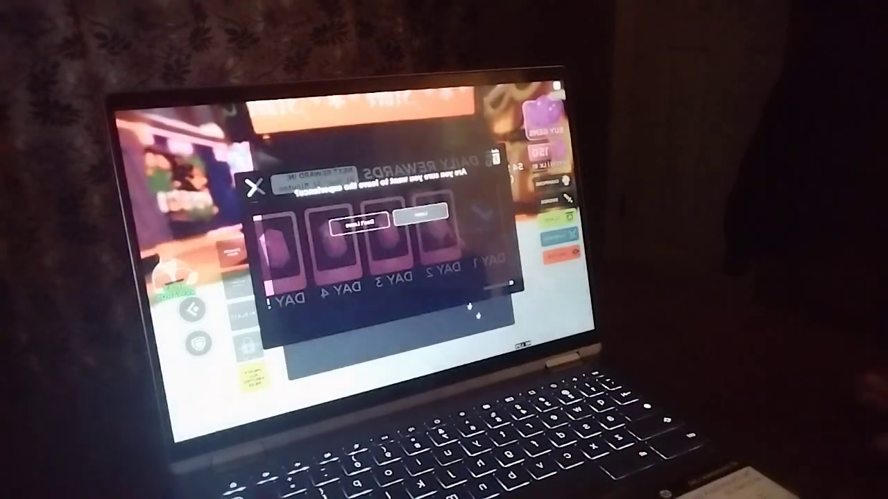
pyautogui.click(425, 213)
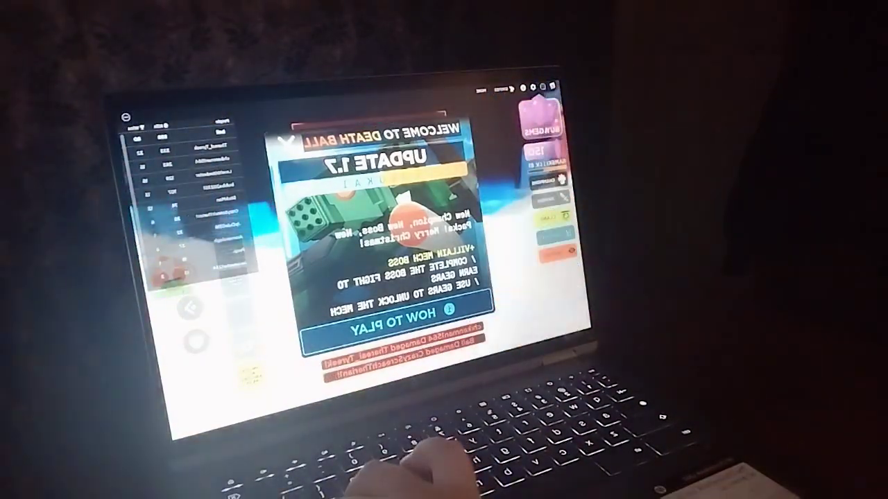
# Step: Dismiss the Update 1.7 and Daily Rewards notices and hide the leaderboard
pyautogui.click(285, 141)
pyautogui.click(252, 188)
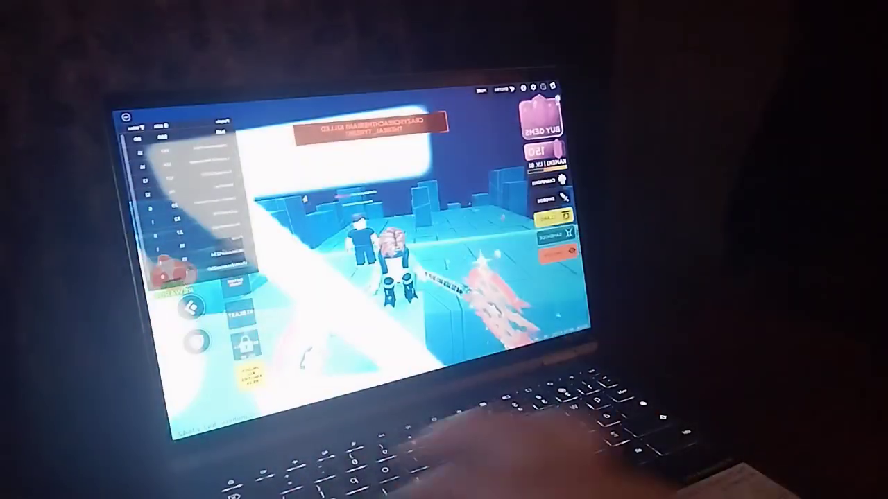
pyautogui.press('Tab')
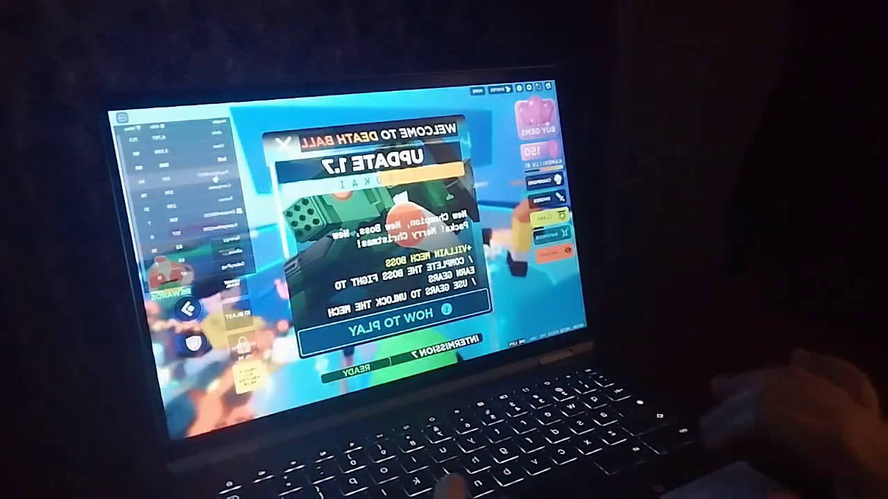
# Step: Close the Update 1.7 and daily rewards windows and hide the player list
pyautogui.click(283, 144)
pyautogui.press('Tab')
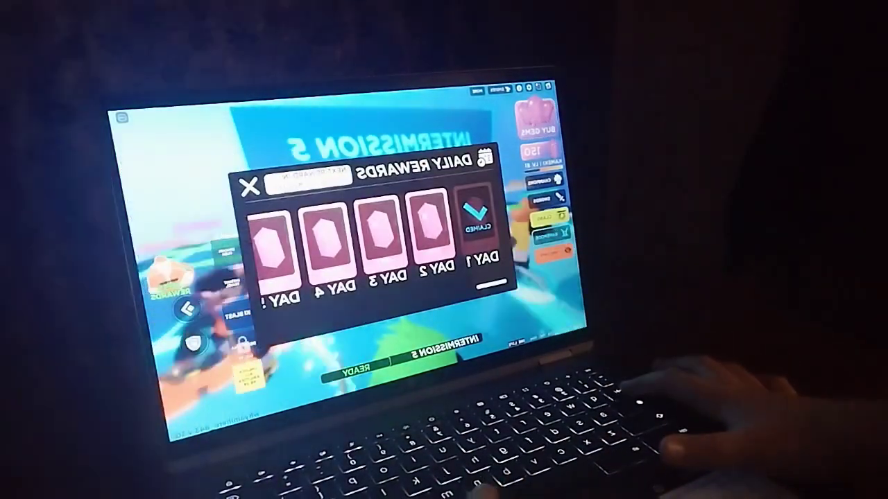
pyautogui.click(248, 186)
pyautogui.press('Tab')
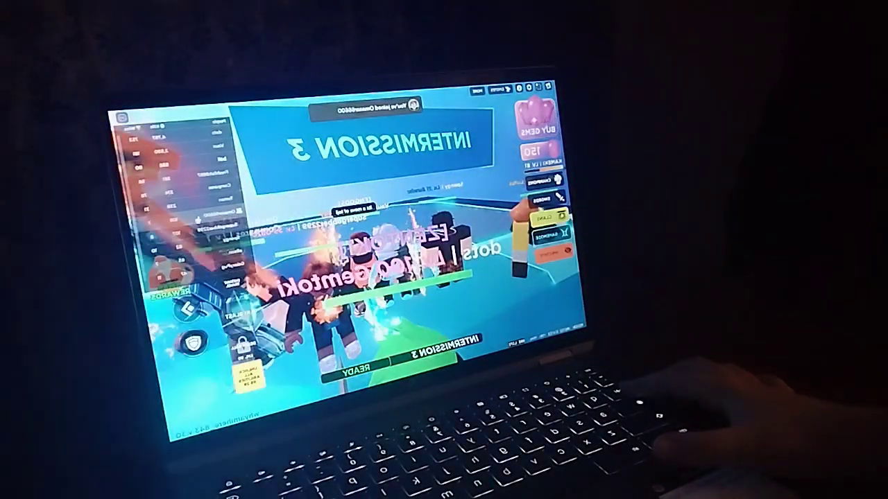
pyautogui.press('Tab')
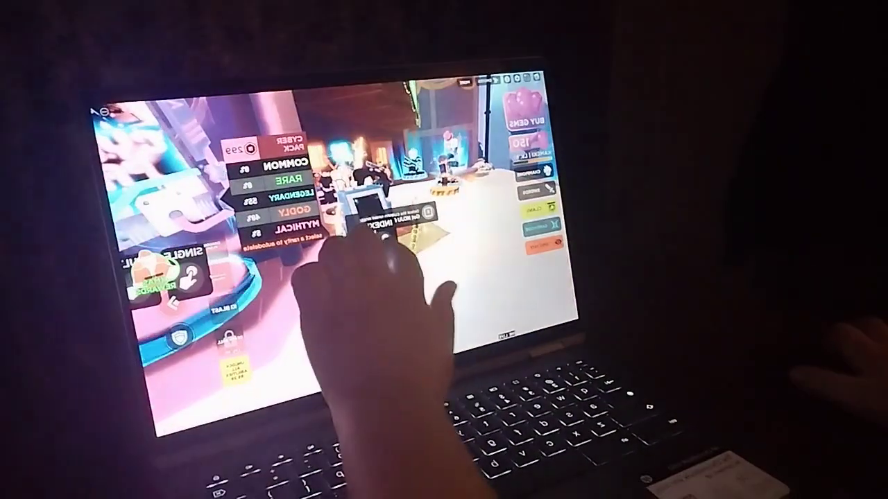
# Step: Browse the Sword Index, then close it
pyautogui.click(385, 239)
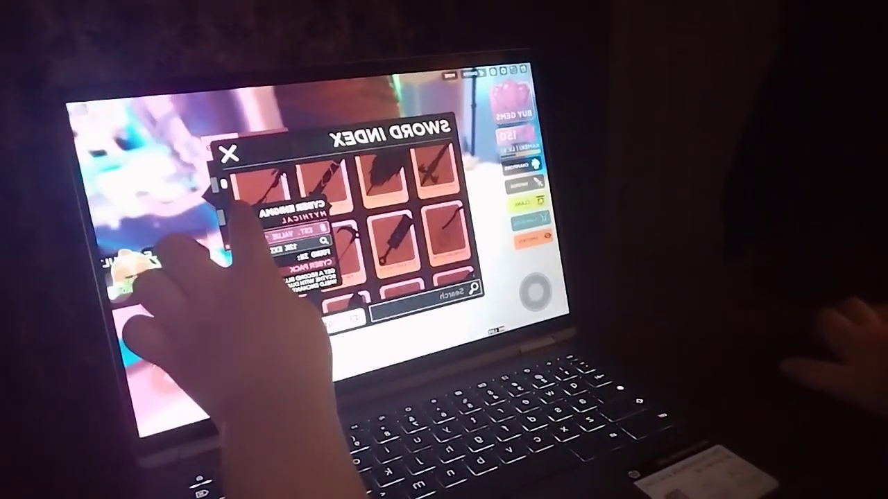
pyautogui.click(242, 155)
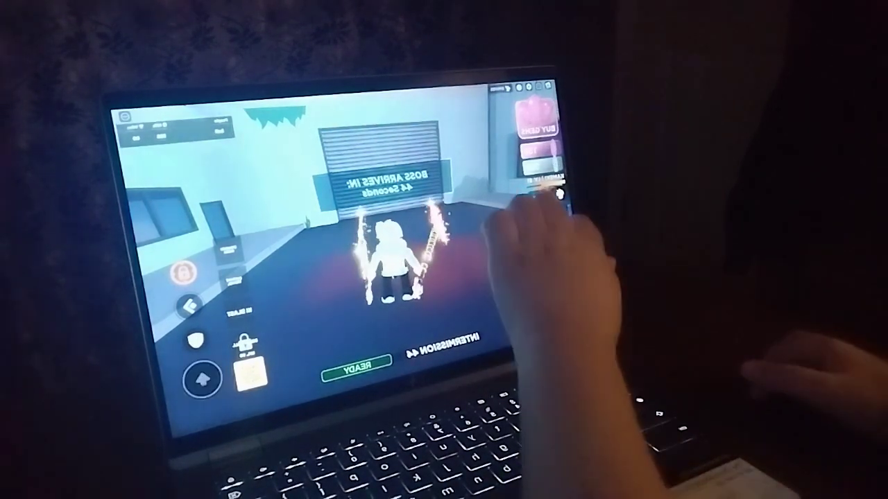
# Step: Decline the Trade Hub teleport offer and walk into the Back to Lobby portal
pyautogui.click(548, 232)
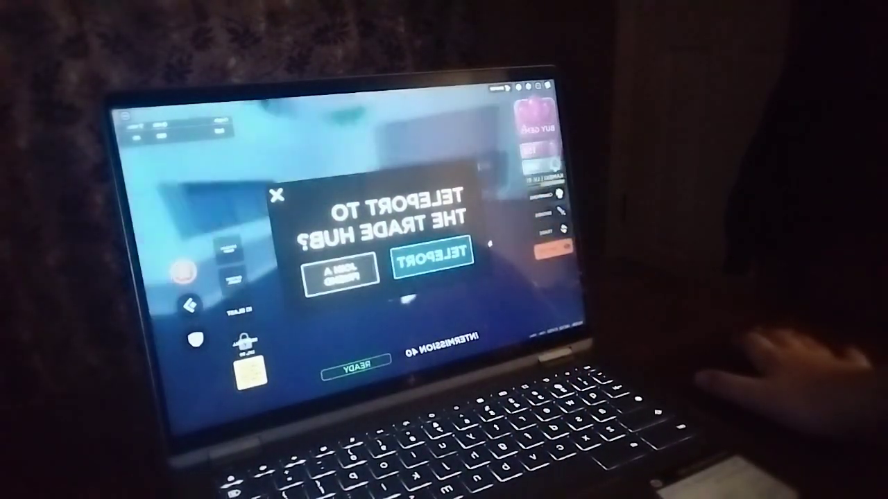
pyautogui.click(276, 196)
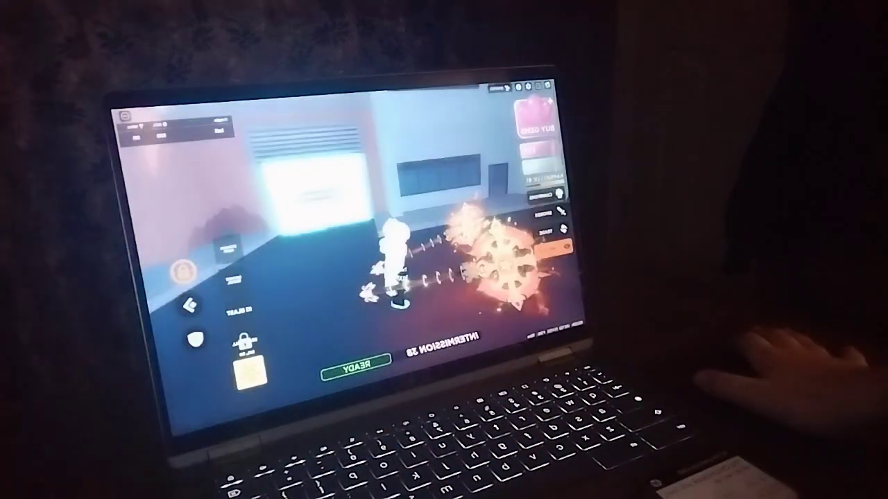
pyautogui.press('w')
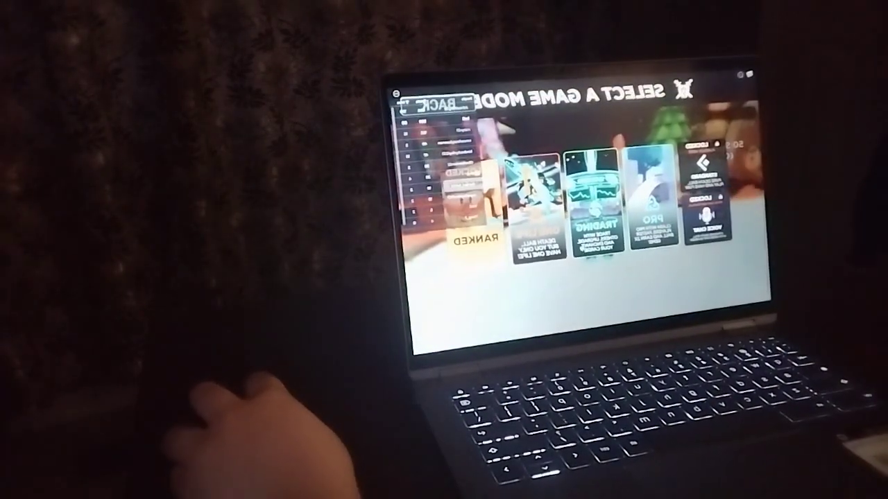
# Step: Choose the One Life card on Select a Game Mode and join its server
pyautogui.click(540, 208)
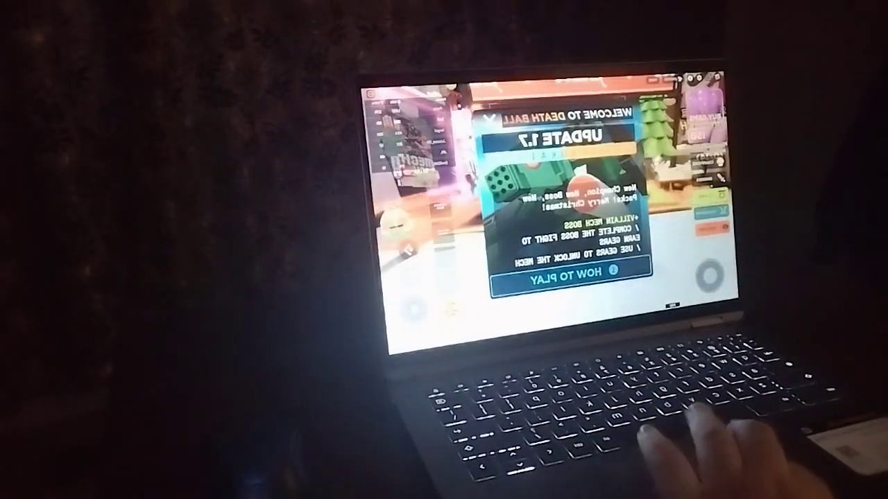
# Step: Dismiss the Update 1.7 and Daily Rewards notices, then walk into the champions shop
pyautogui.click(694, 174)
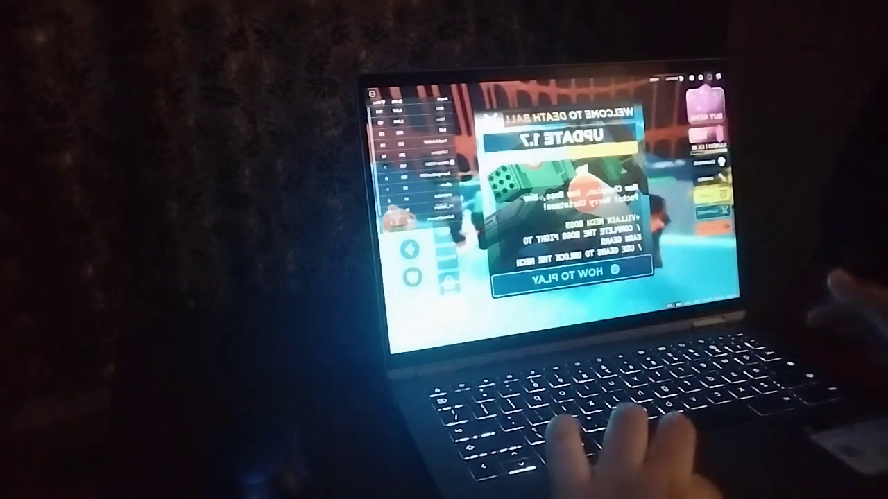
pyautogui.click(492, 115)
pyautogui.click(463, 153)
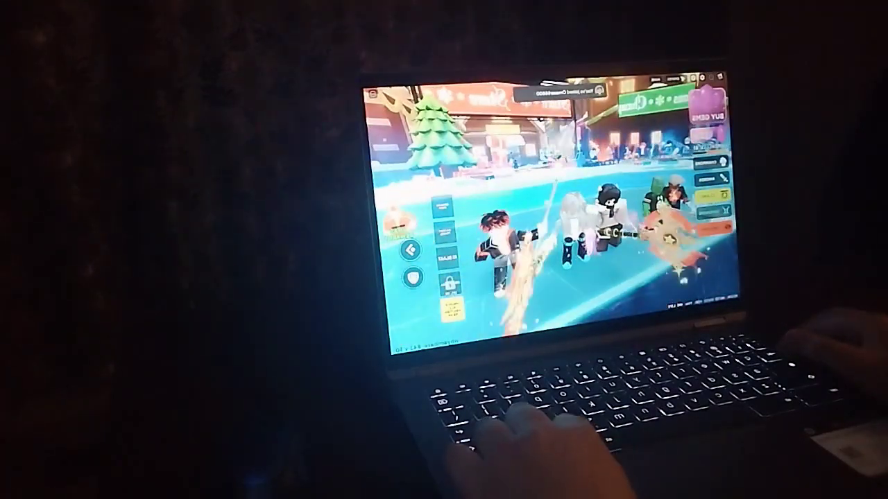
pyautogui.press('w')
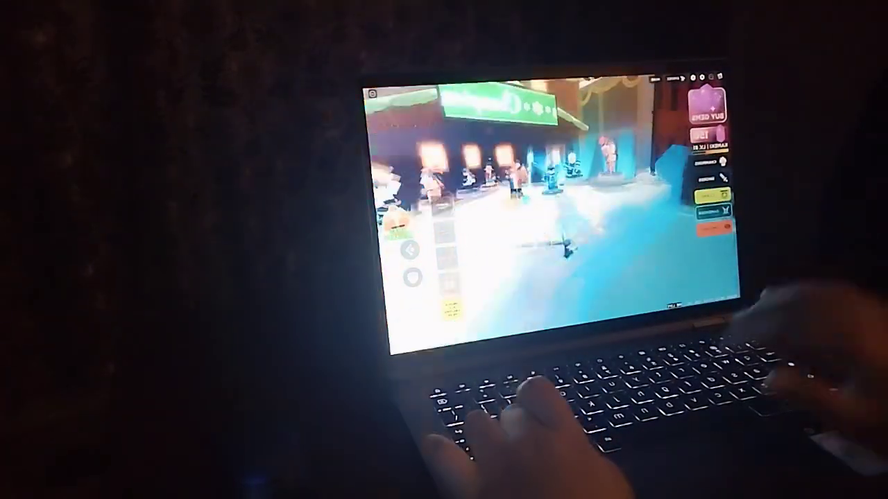
pyautogui.press('w')
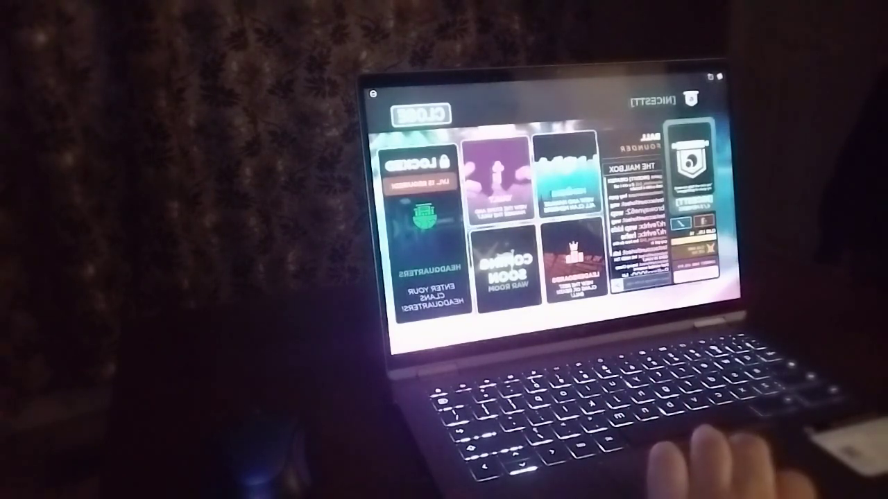
# Step: View the worldwide clan rankings while the match continues
pyautogui.click(573, 260)
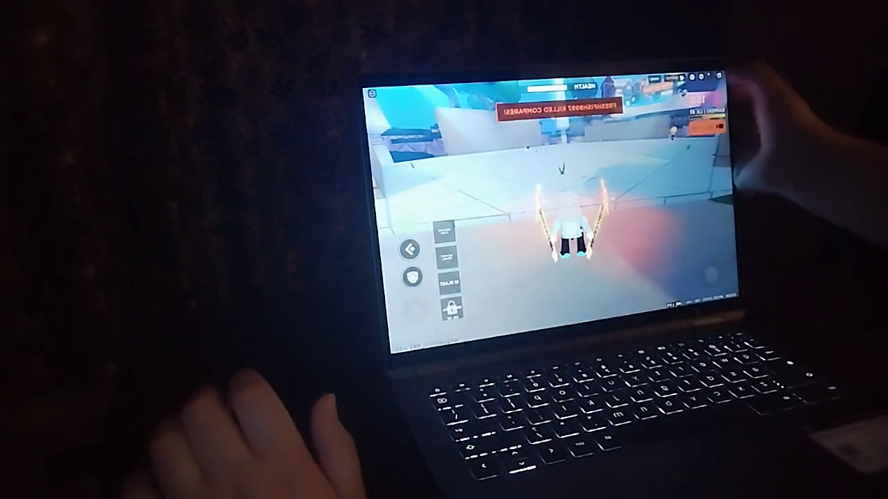
# Step: Bring up the player list and move around the arena with WASD
pyautogui.click(693, 77)
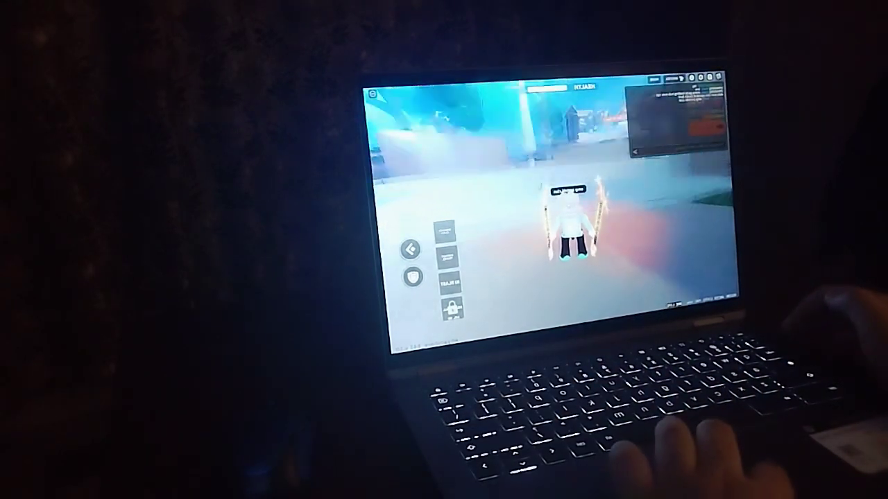
pyautogui.moveTo(693, 174); pyautogui.dragTo(710, 275)
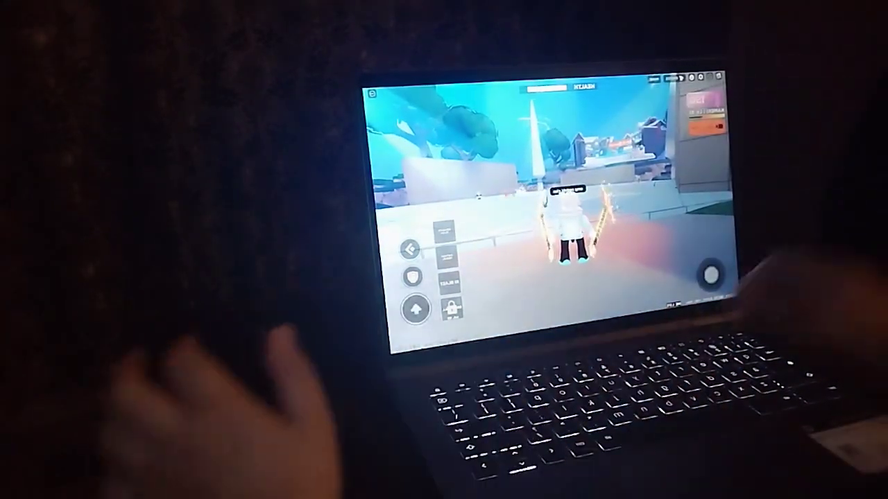
pyautogui.press('w')
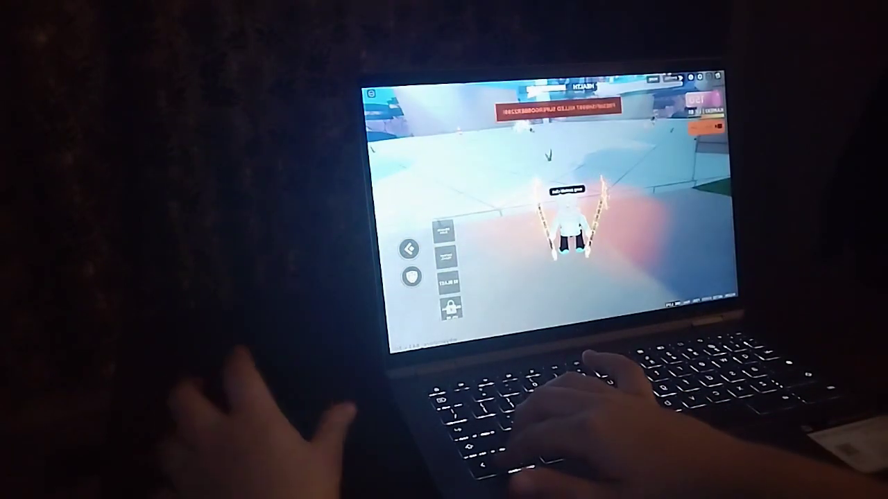
pyautogui.press('d')
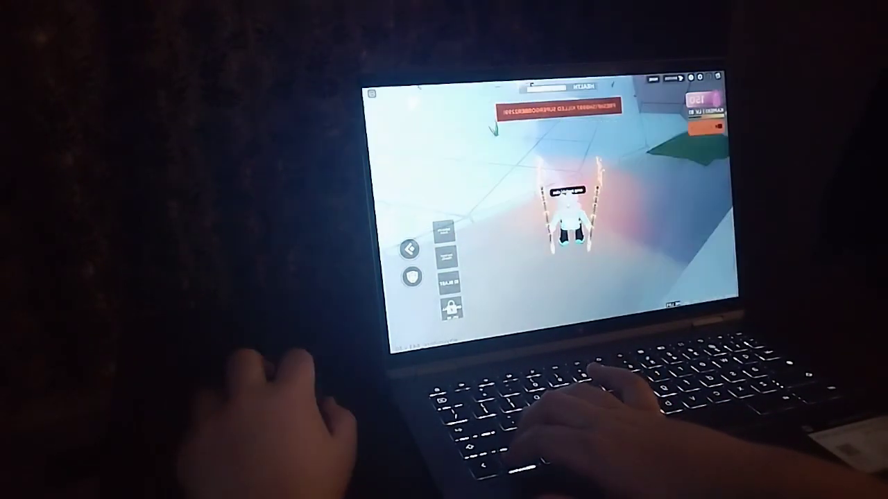
pyautogui.press('a')
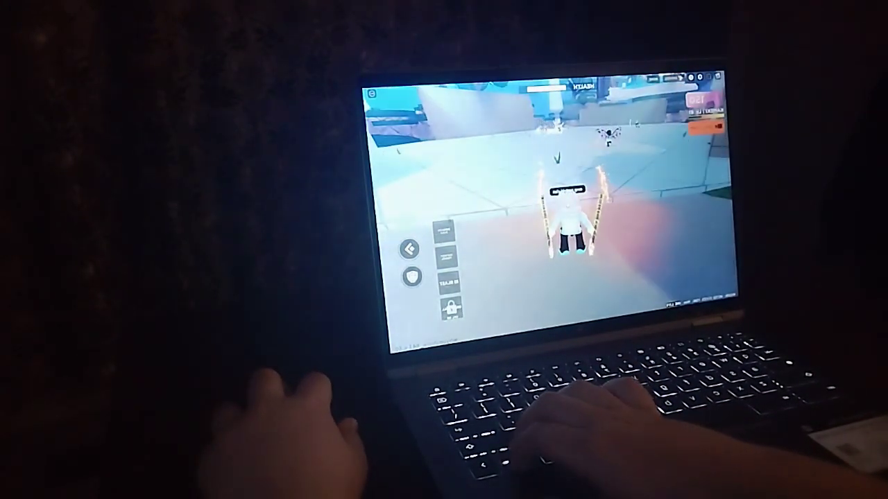
# Step: Cycle chain and slash abilities with E until the round ends
pyautogui.press('e')
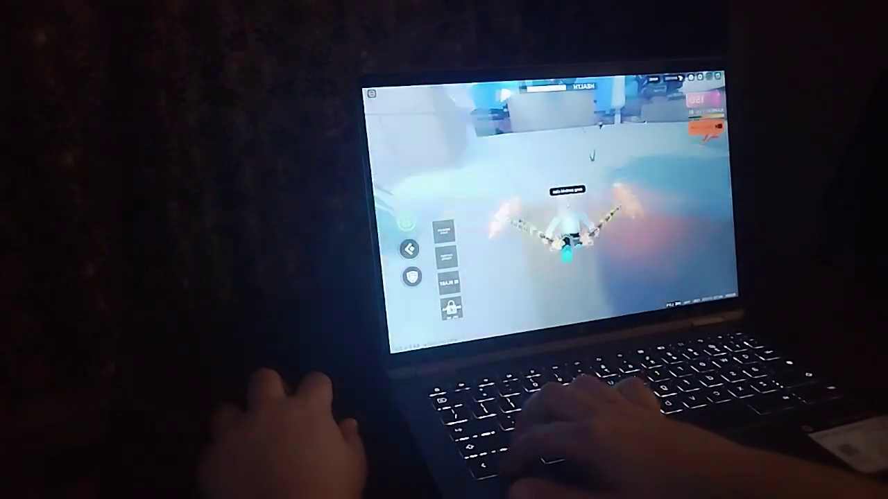
pyautogui.press('e')
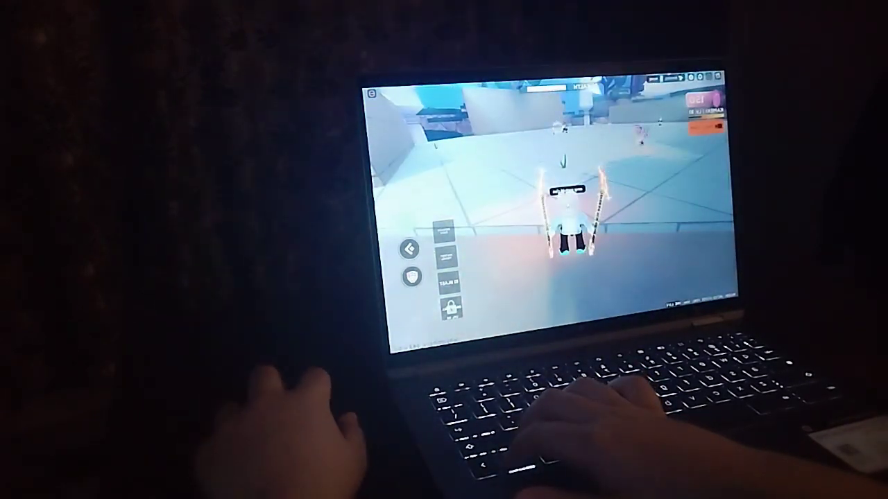
pyautogui.press('e')
pyautogui.press('e')
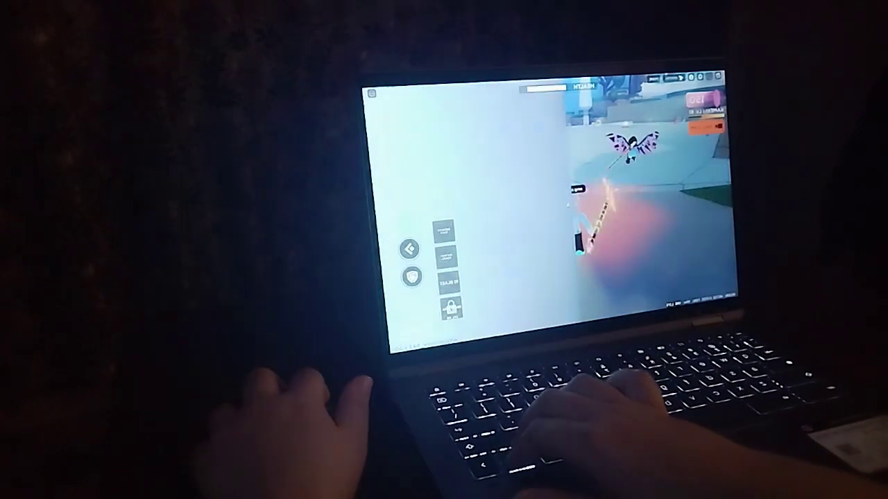
pyautogui.press('e')
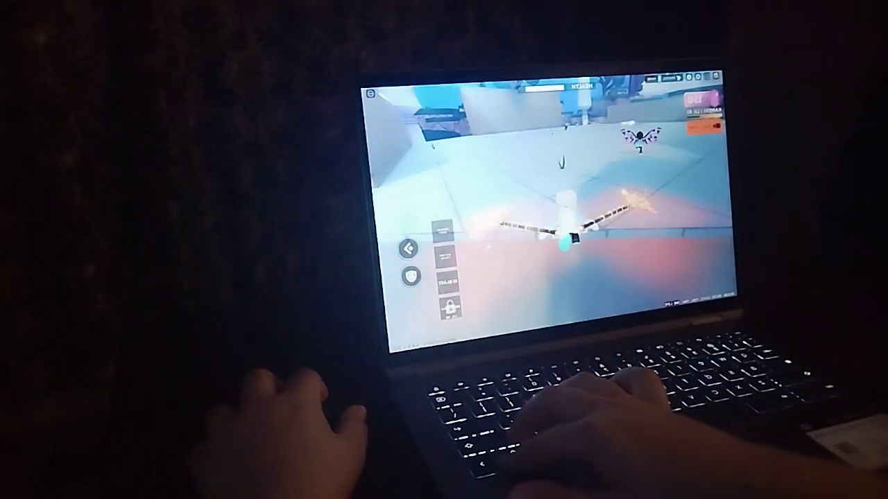
pyautogui.press('e')
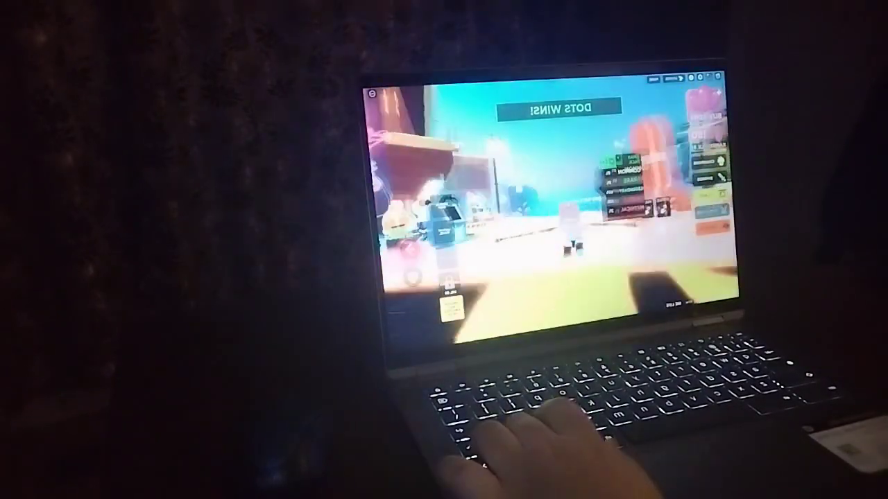
# Step: Dismiss the Merry Christmas rewards popup and ready up during the intermission countdown
pyautogui.click(406, 243)
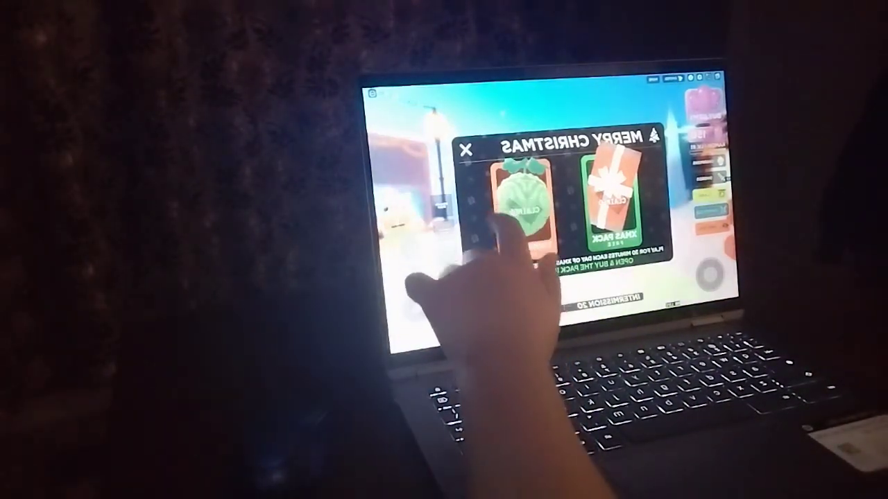
pyautogui.click(466, 149)
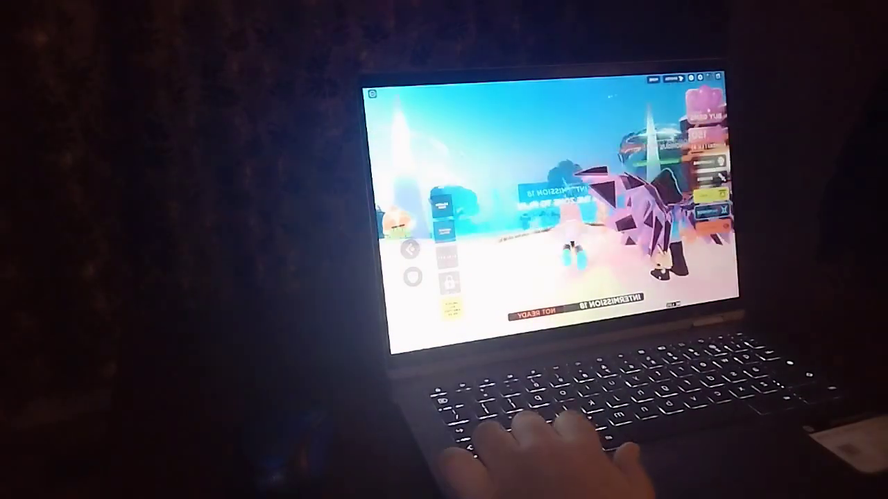
pyautogui.press('w')
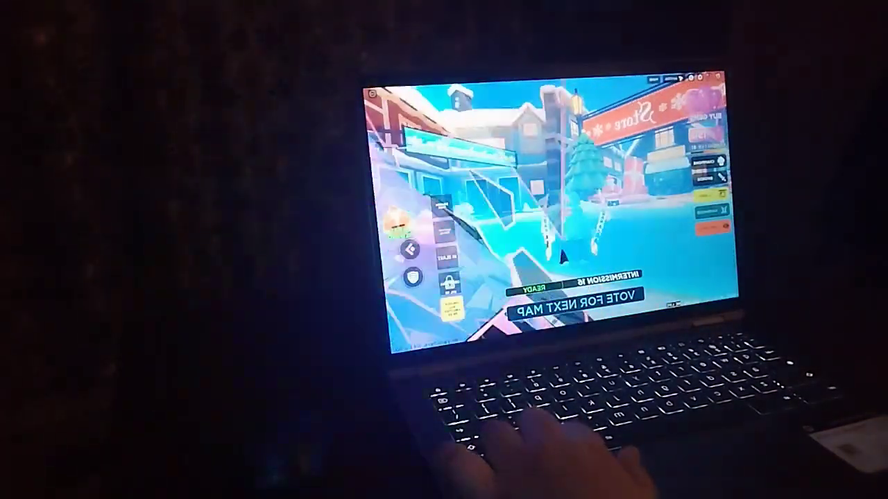
pyautogui.press('w')
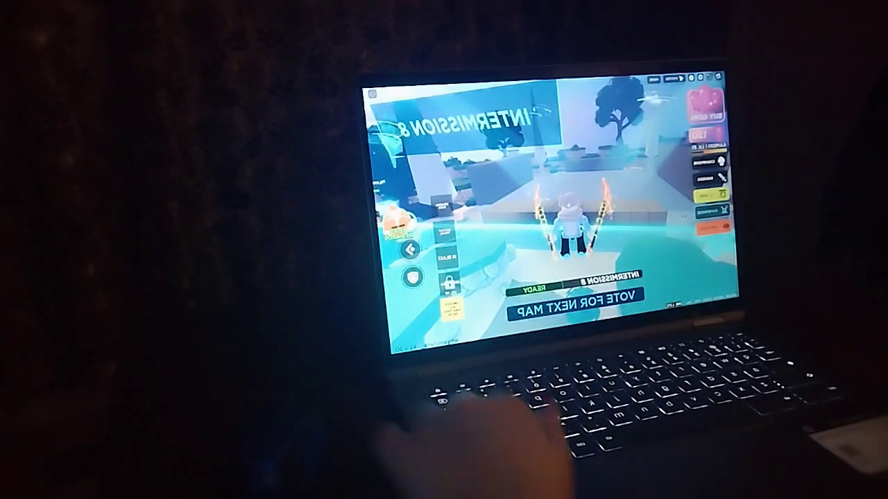
pyautogui.press('a')
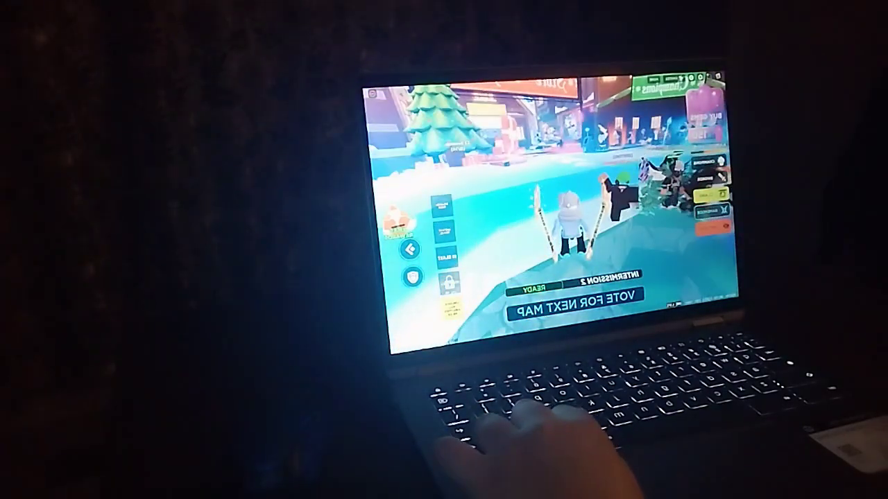
pyautogui.moveTo(555, 174); pyautogui.dragTo(600, 163)
# Step: Move toward the snowy houses and fire attacks at nearby opponents
pyautogui.press('a')
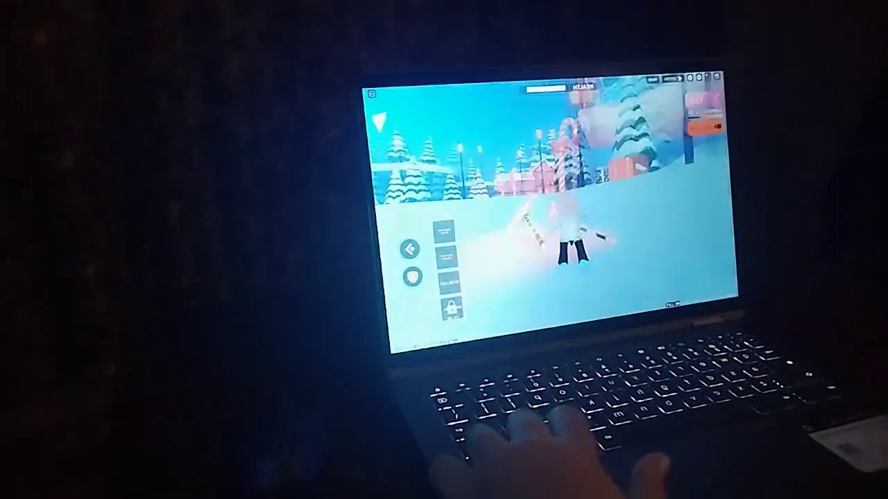
pyautogui.press('d')
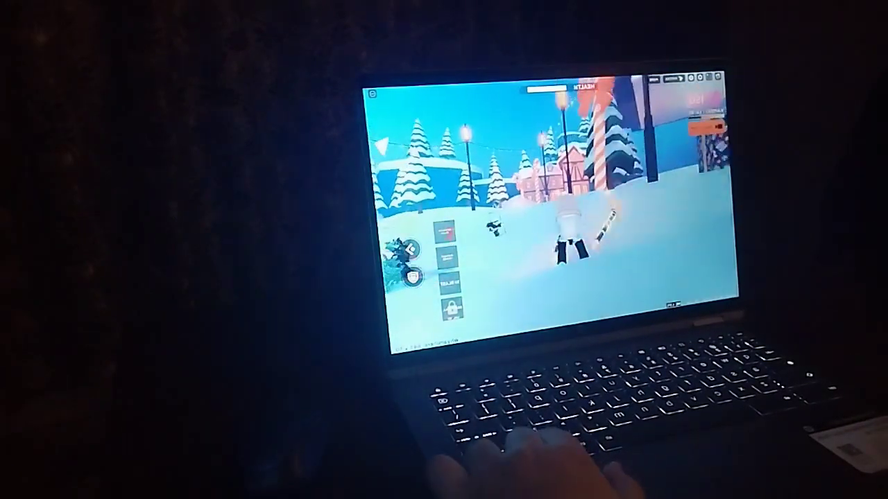
pyautogui.press('w')
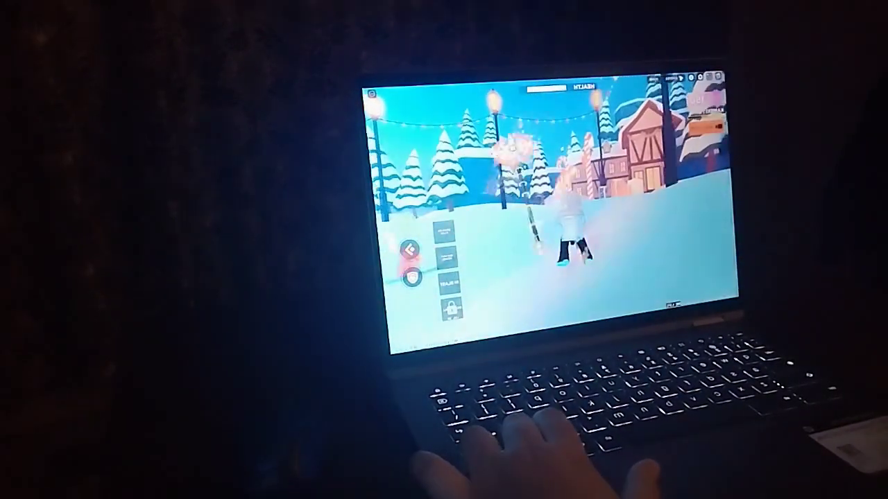
pyautogui.press('w')
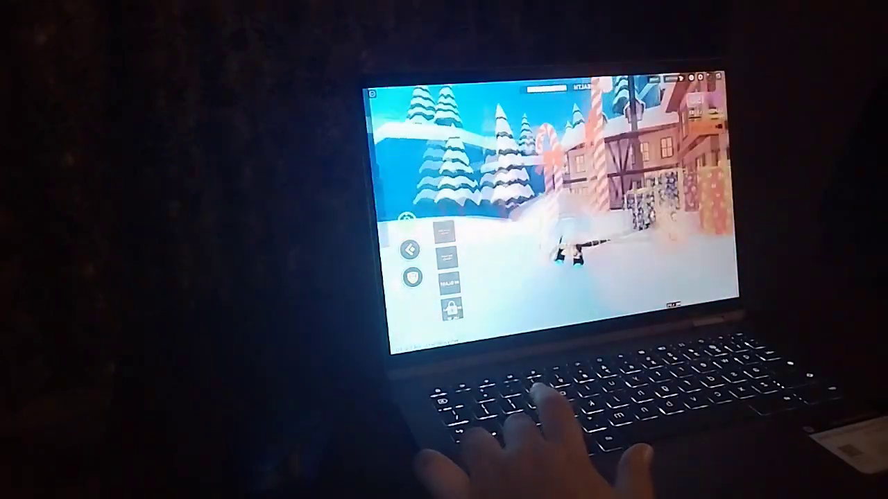
pyautogui.press('w')
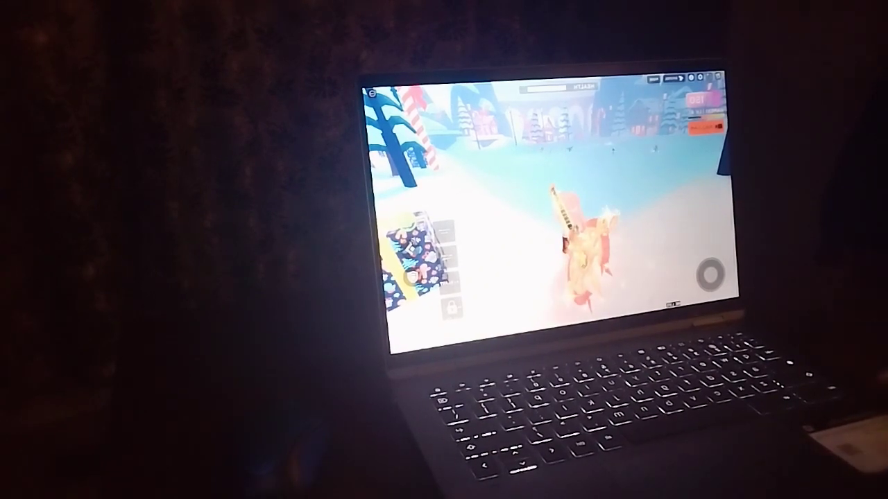
# Step: Weave through the village around the presents and trees using the arrow keys
pyautogui.press('Right')
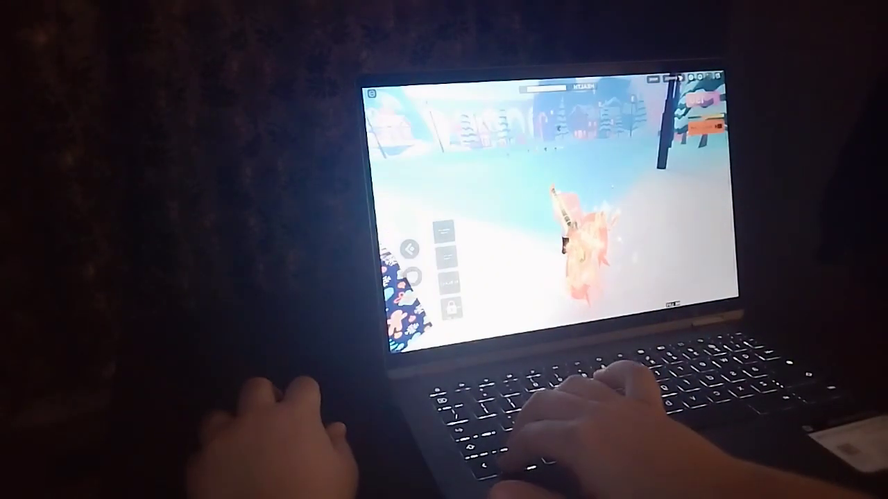
pyautogui.press('Right')
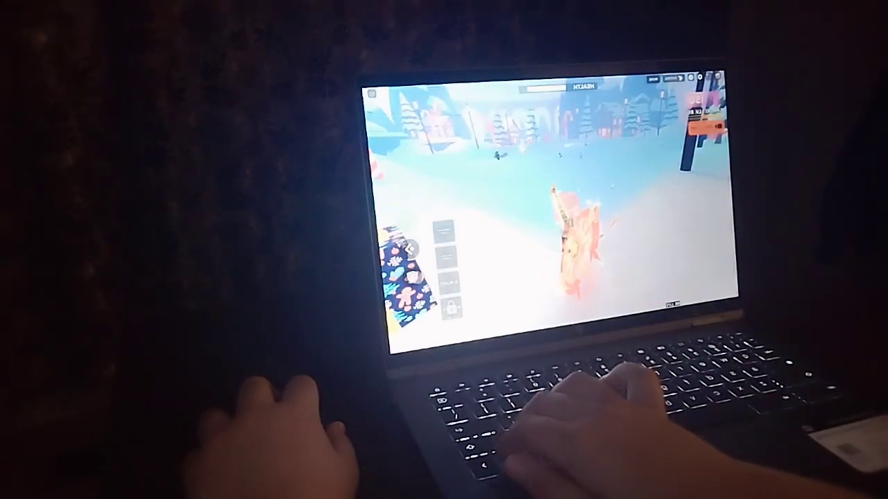
pyautogui.press('Right')
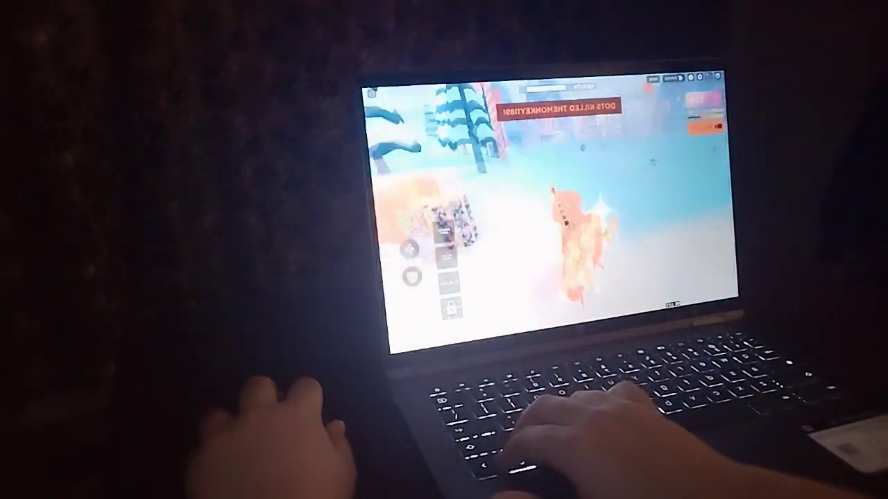
pyautogui.press('Right')
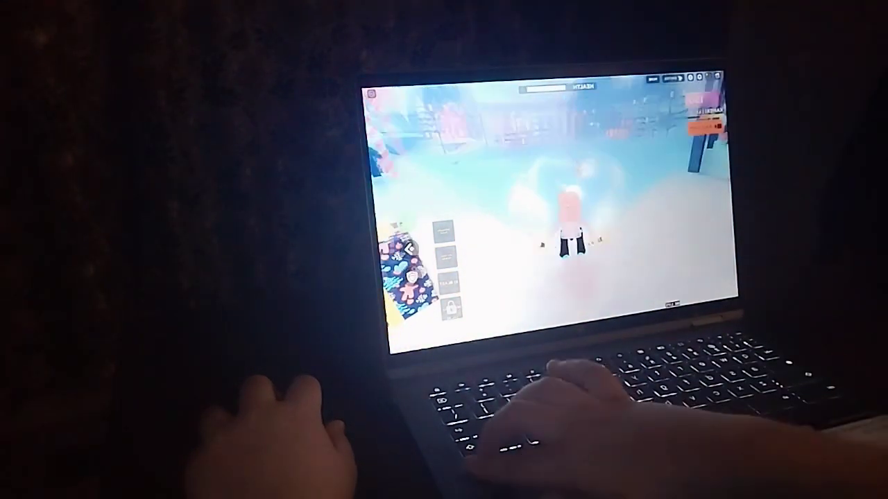
pyautogui.press('Left')
pyautogui.press('Right')
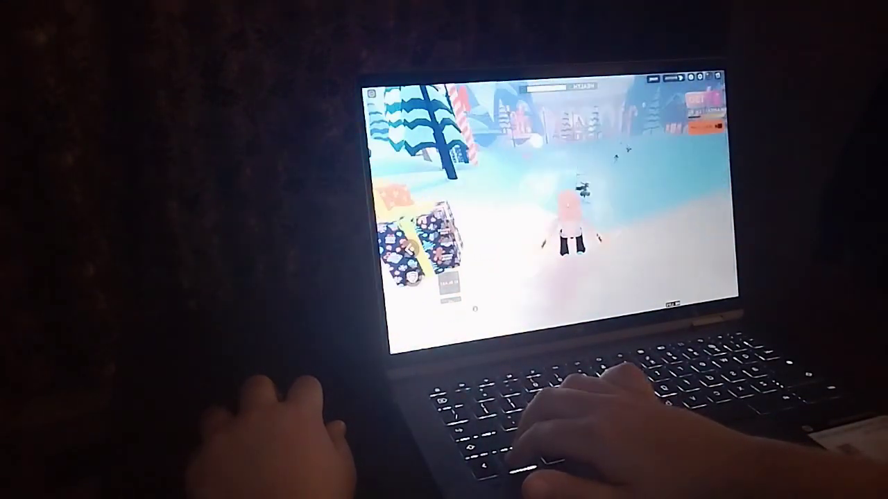
pyautogui.press('Left')
pyautogui.press('Right')
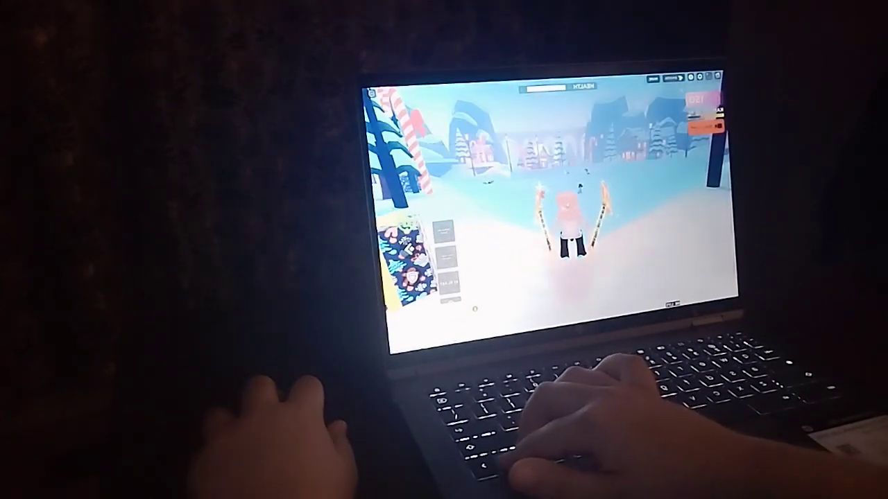
pyautogui.press('Left')
pyautogui.press('Left')
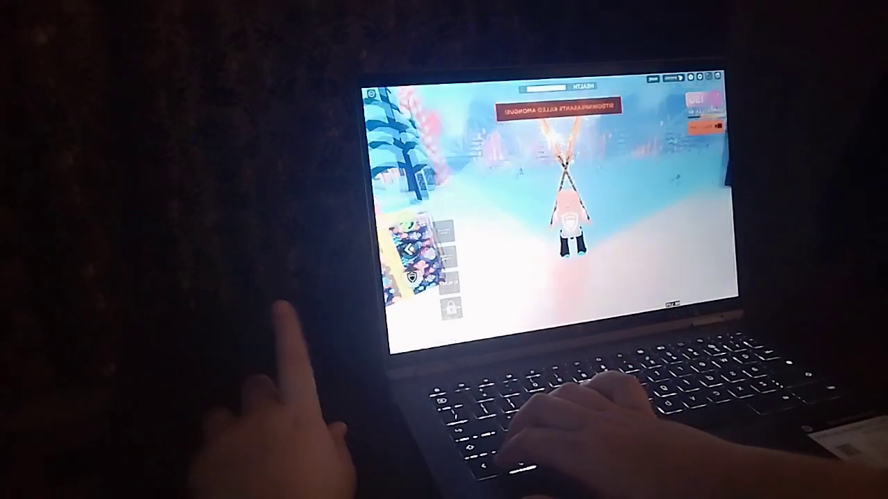
pyautogui.press('Right')
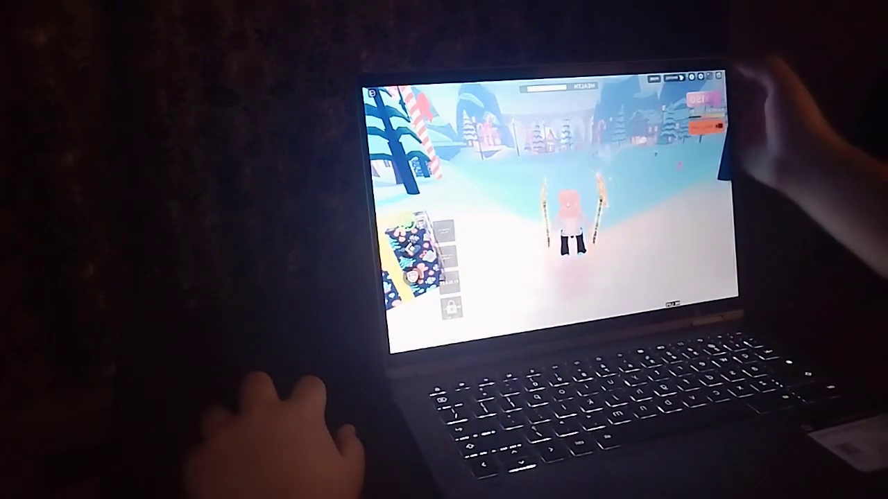
# Step: Leave Death Ball from the Roblox menu, confirming Leave
pyautogui.click(700, 78)
pyautogui.click(505, 281)
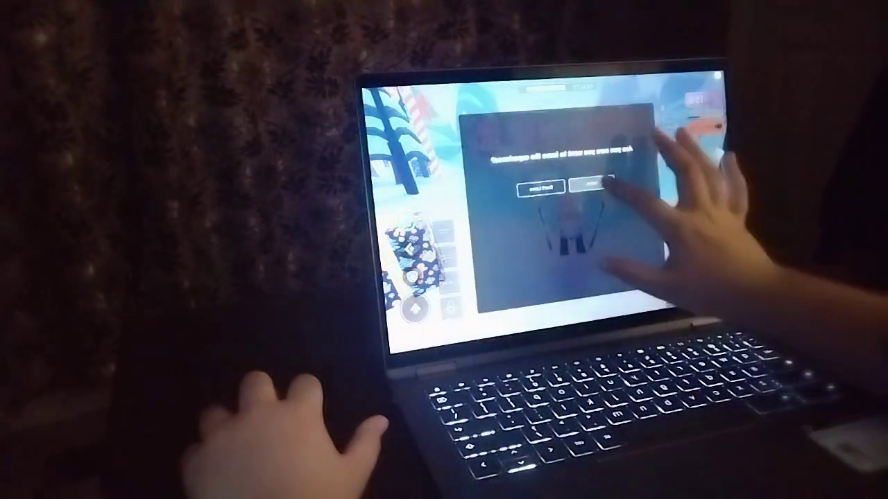
pyautogui.click(594, 185)
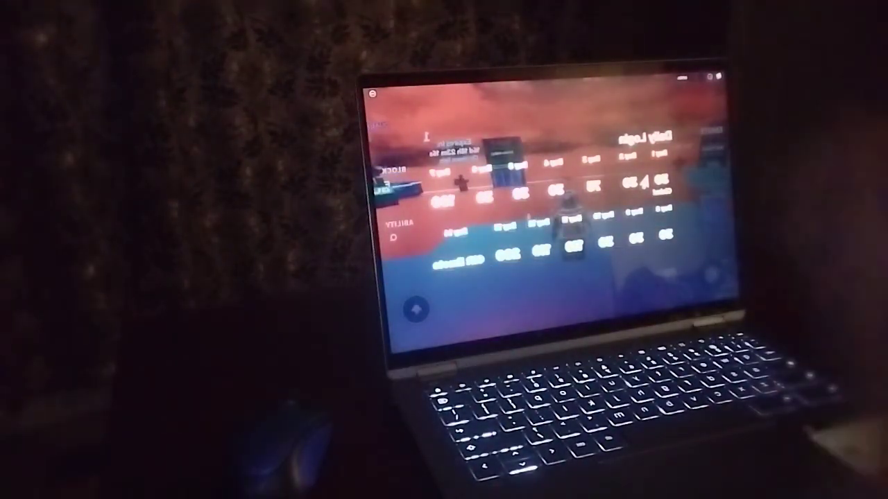
# Step: Claim today's Blade Ball daily login reward and close the reward windows
pyautogui.click(644, 181)
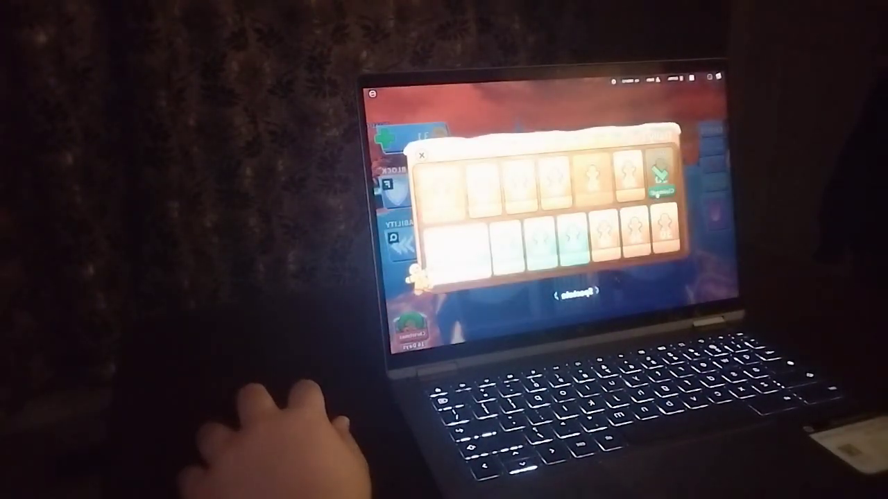
pyautogui.click(661, 189)
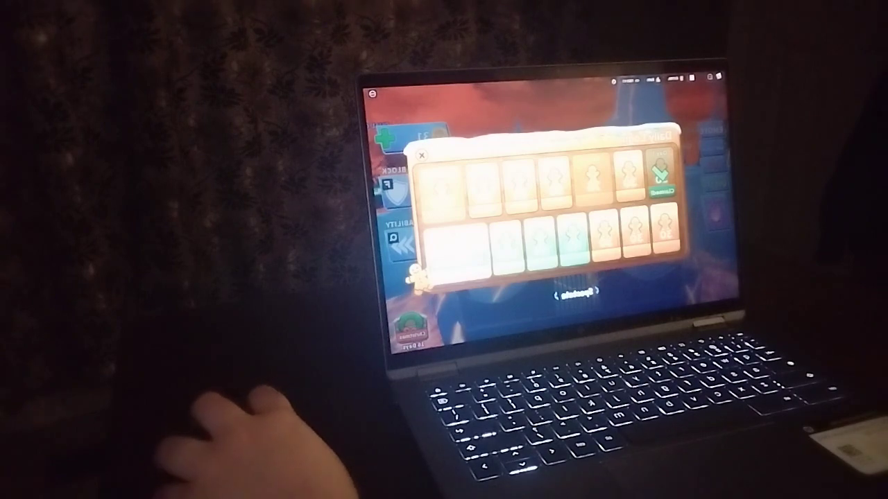
pyautogui.click(421, 154)
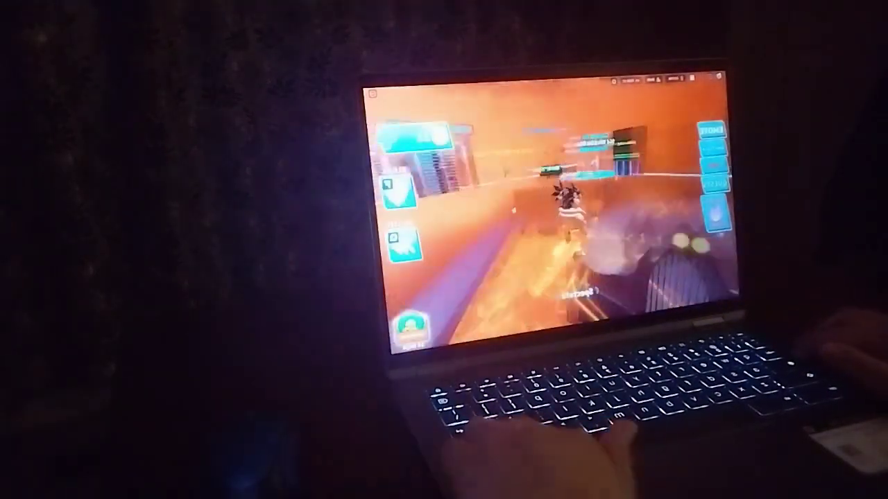
# Step: Walk past the crates, spin wheel and Group Rewards onto the Server Selection pad
pyautogui.press('w')
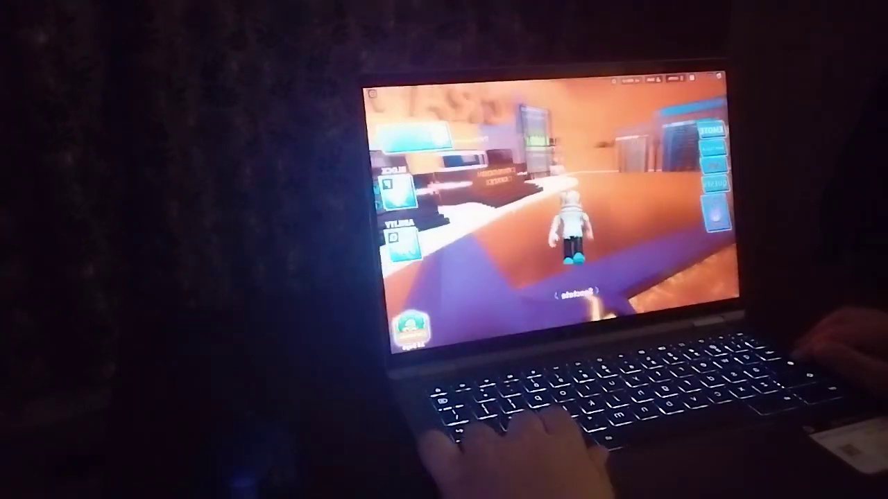
pyautogui.press('w')
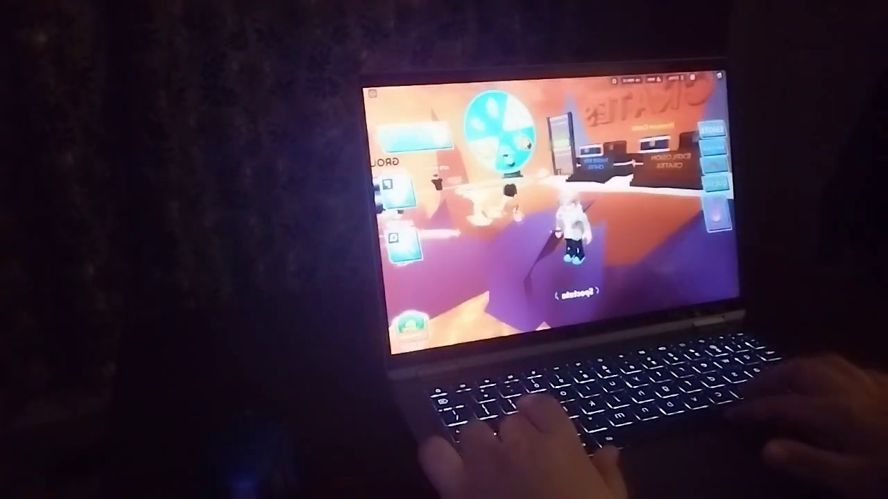
pyautogui.press('Left')
pyautogui.press('w')
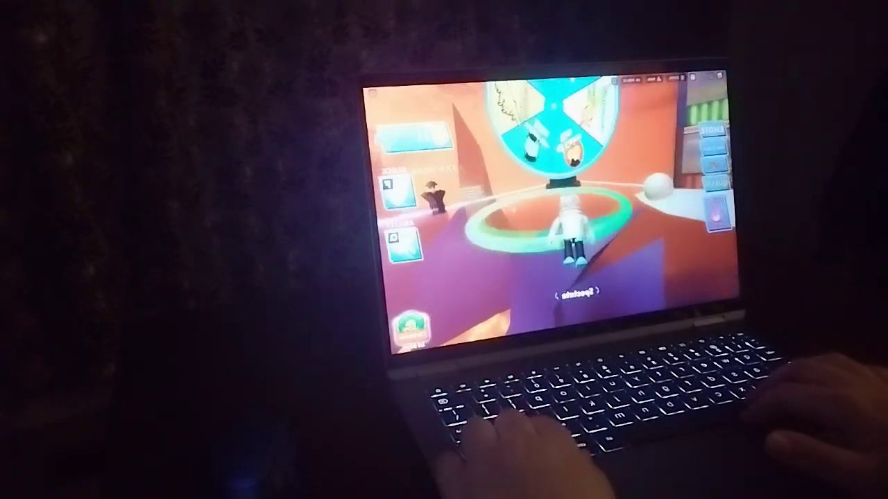
pyautogui.press('w')
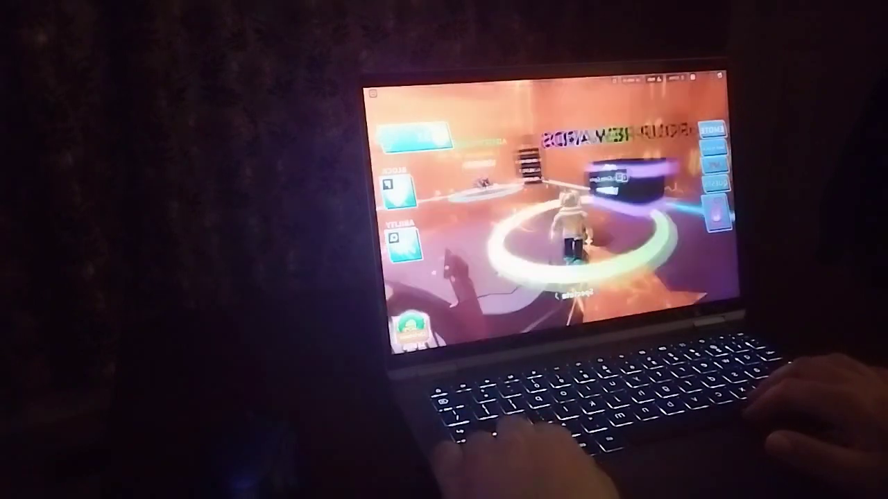
pyautogui.press('Left')
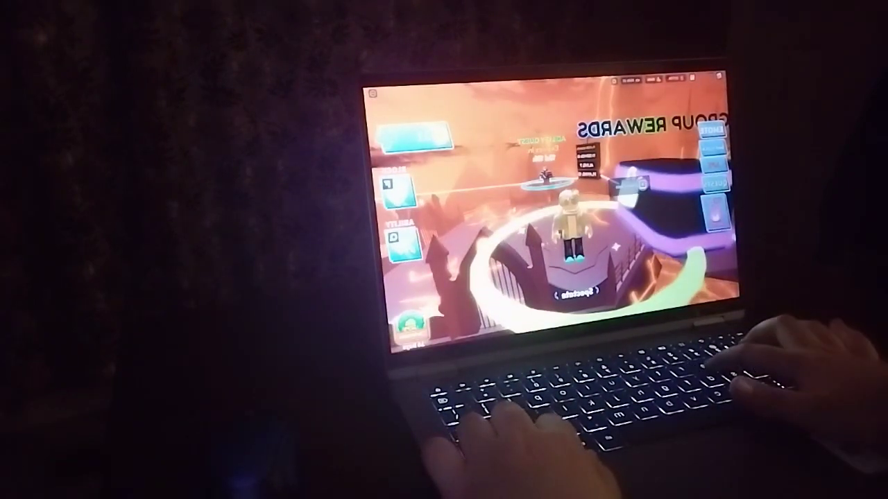
pyautogui.press('Left')
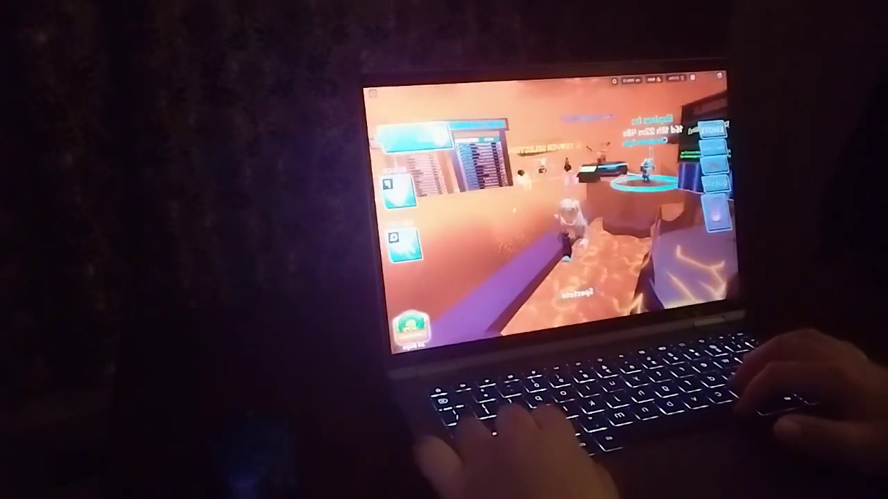
pyautogui.press('w')
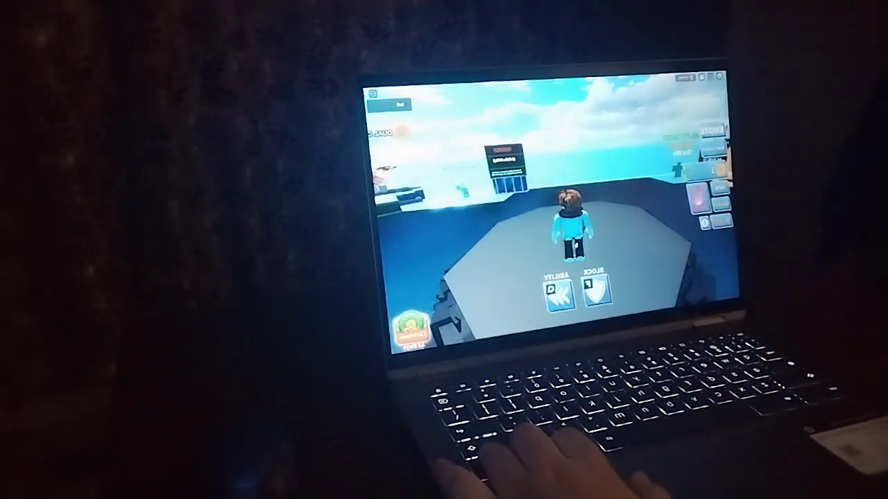
# Step: Walk the character off the spawn platform onto the grey training field
pyautogui.press('w')
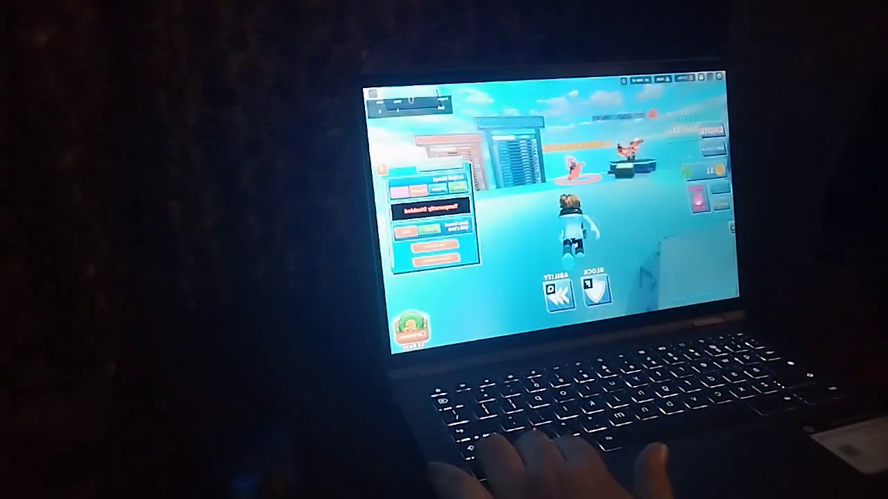
pyautogui.press('w')
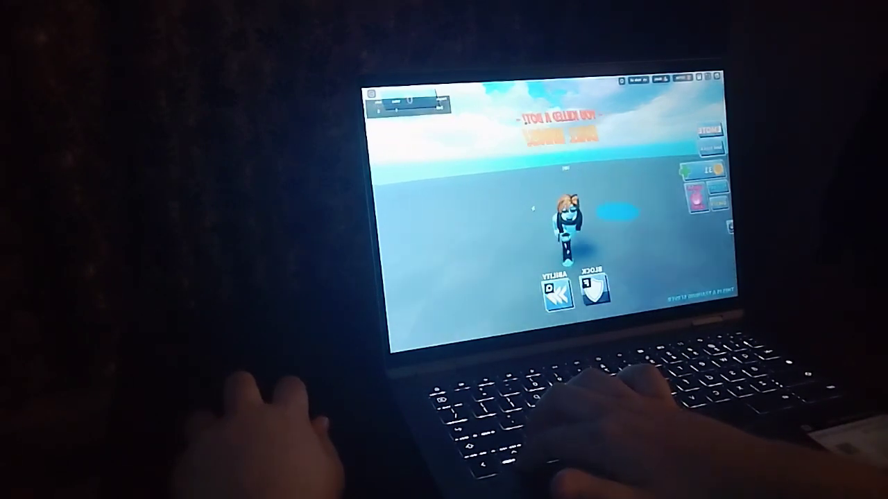
# Step: Run across the training field away from the ball, then deflect it with Q
pyautogui.press('w')
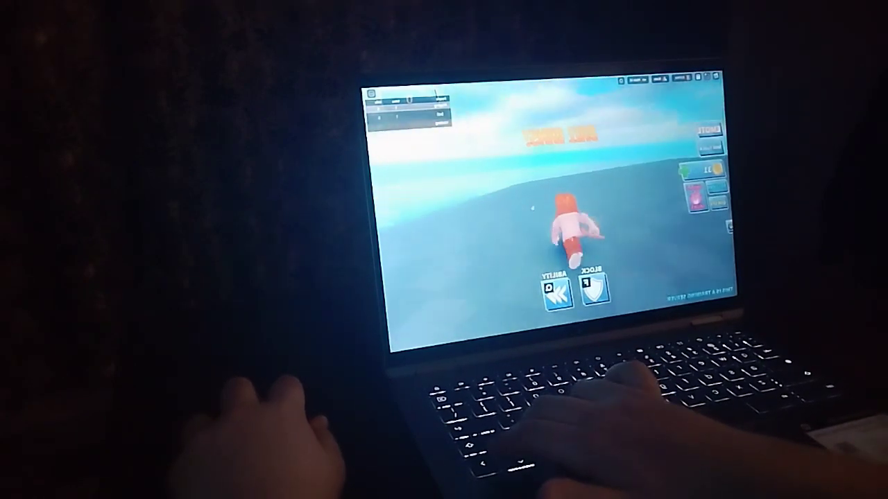
pyautogui.press('w')
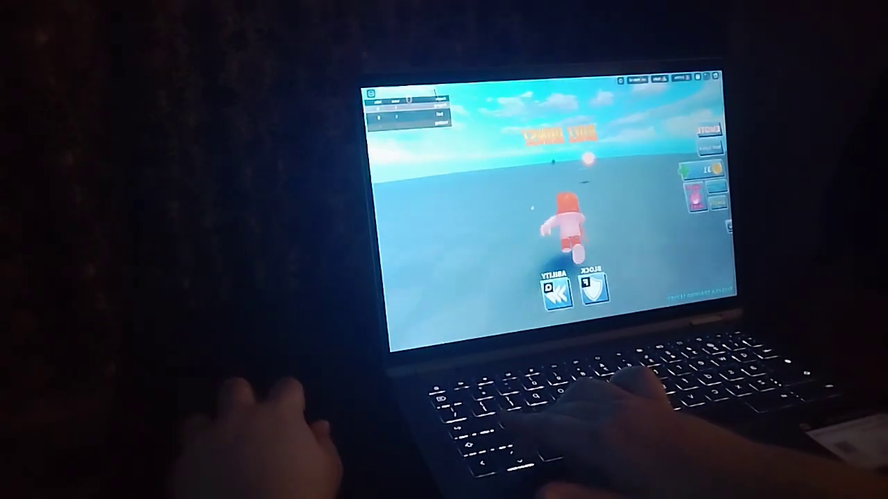
pyautogui.press('q')
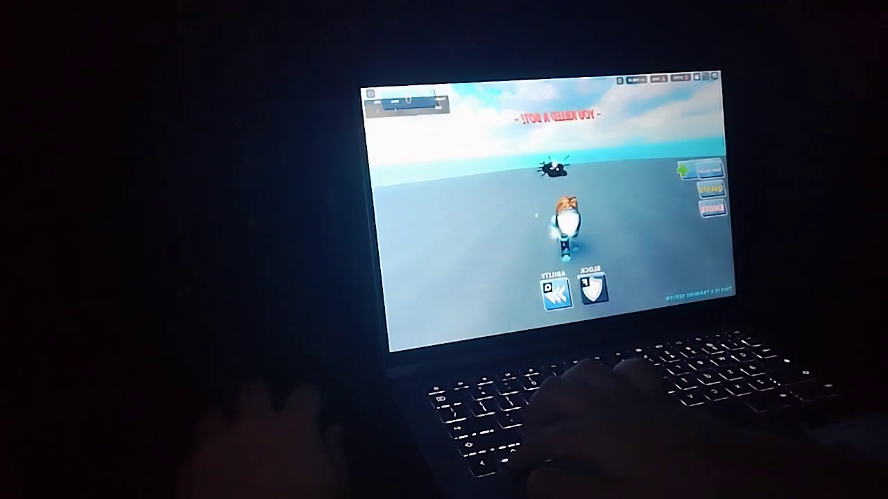
# Step: Dodge around the arena, use the Q ability on a nearby player, and raise the F shield
pyautogui.press('w')
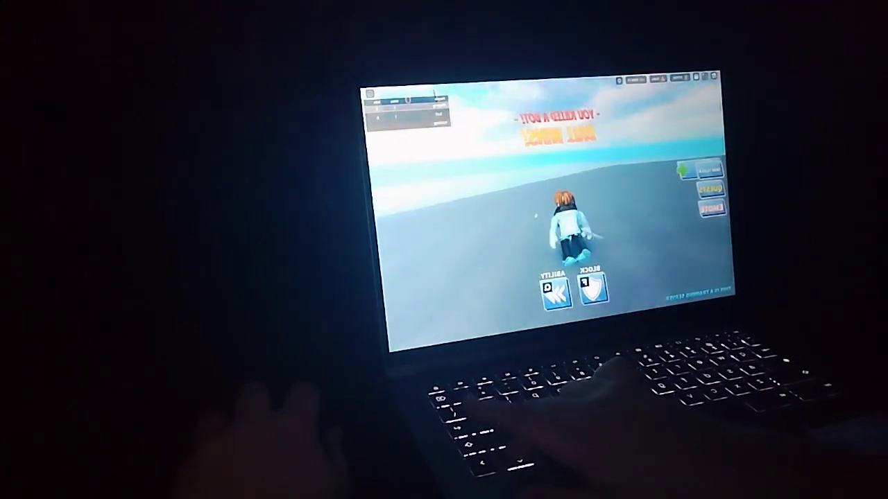
pyautogui.press('w')
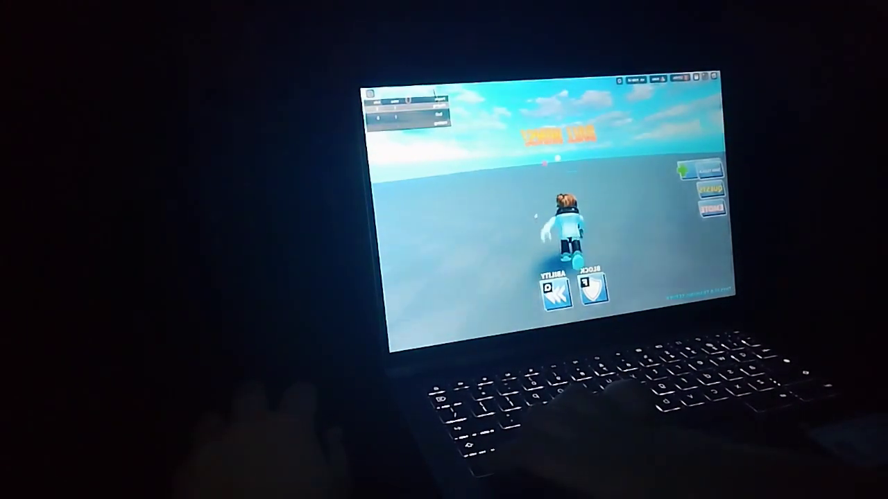
pyautogui.press('s')
pyautogui.press('w')
pyautogui.press('q')
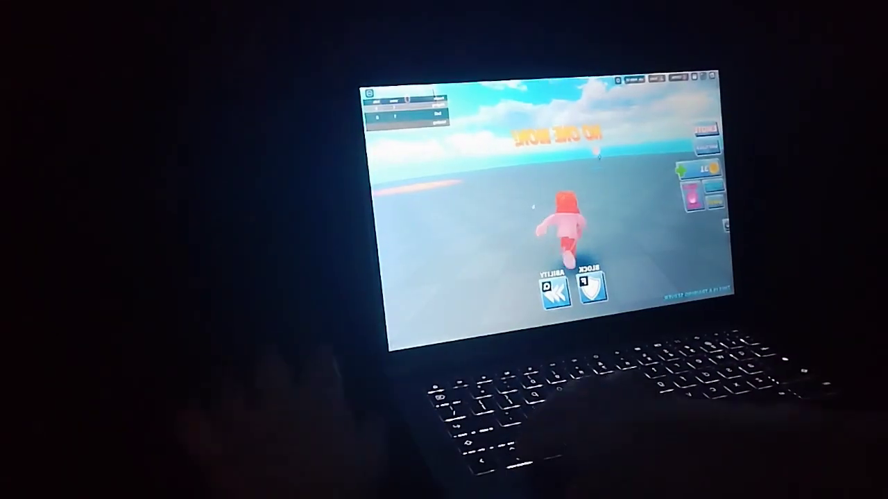
pyautogui.press('d')
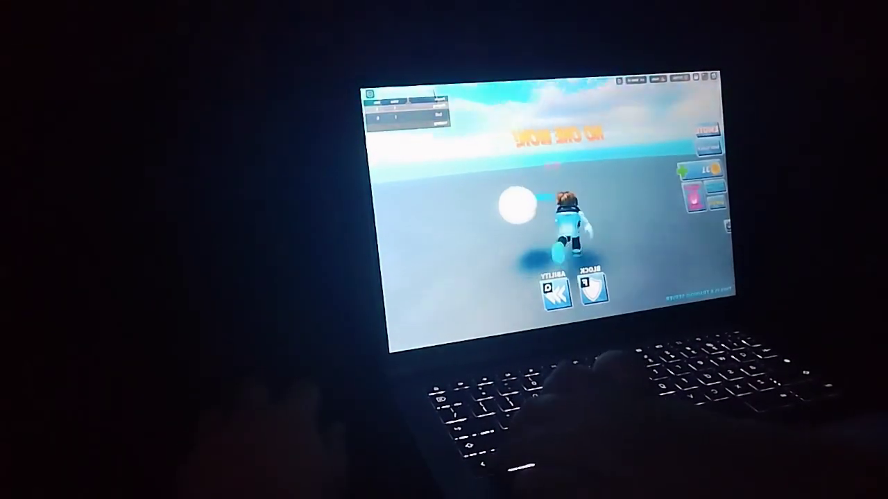
pyautogui.press('d')
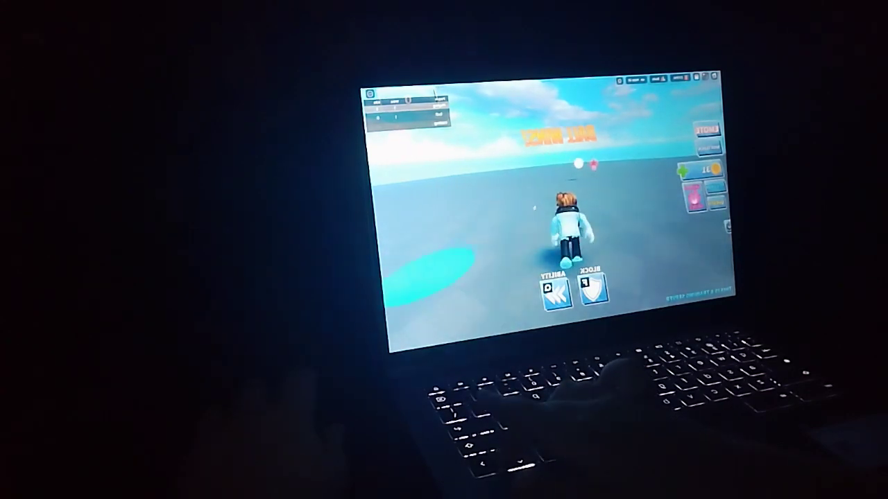
pyautogui.press('f')
pyautogui.press('f')
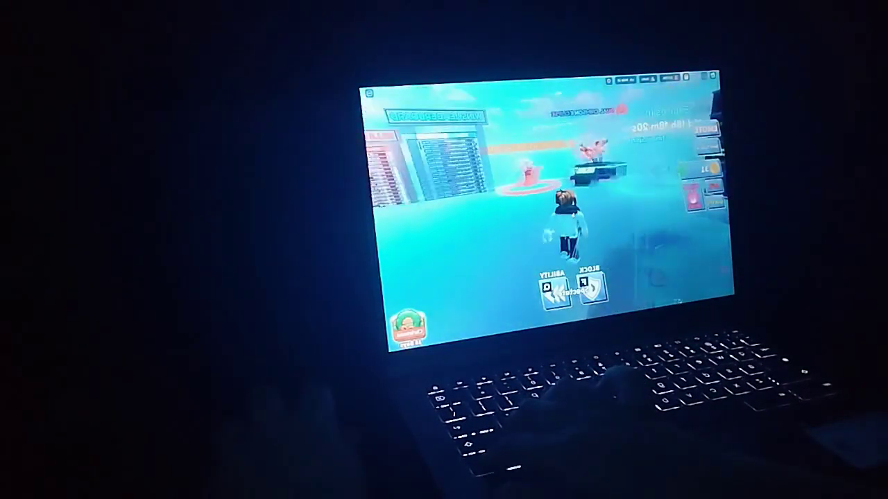
pyautogui.press('w')
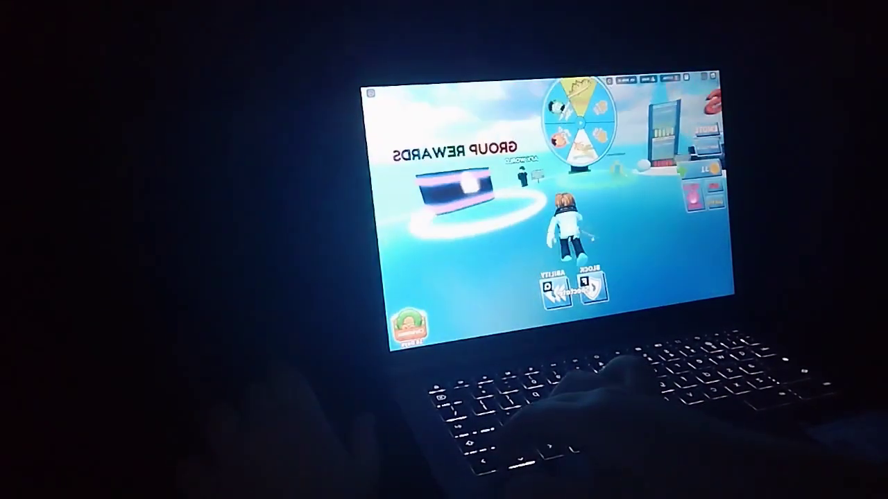
# Step: Walk to the Explosion Crates stand, close the spin prize window, and move on
pyautogui.press('w')
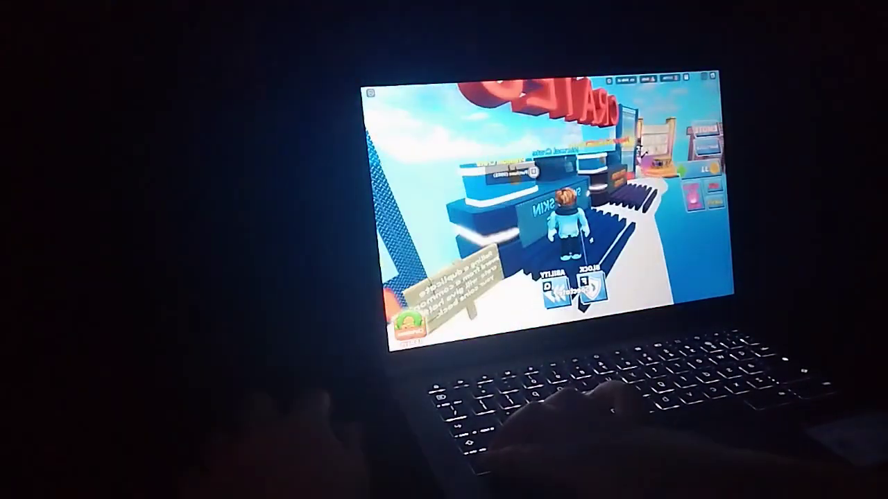
pyautogui.press('w')
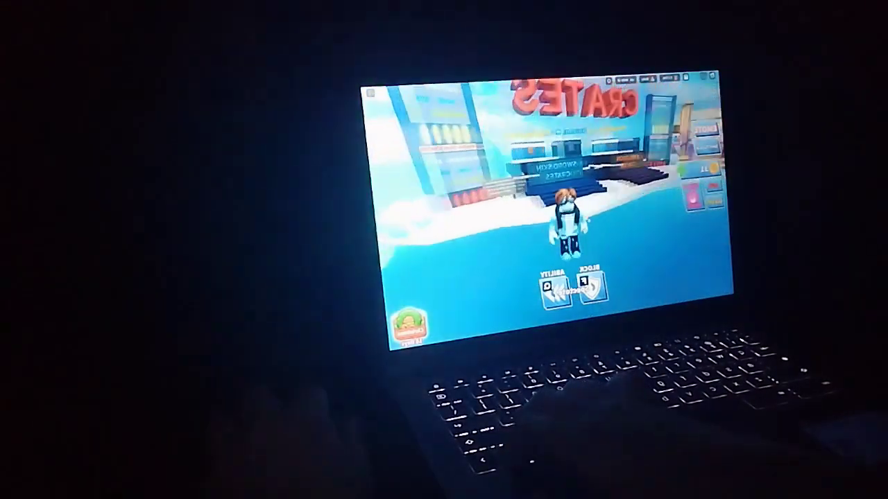
pyautogui.press('w')
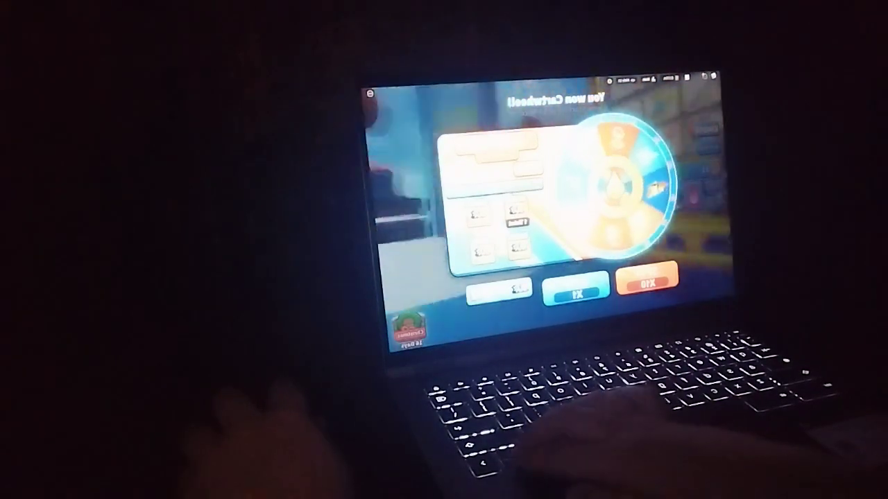
pyautogui.click(444, 139)
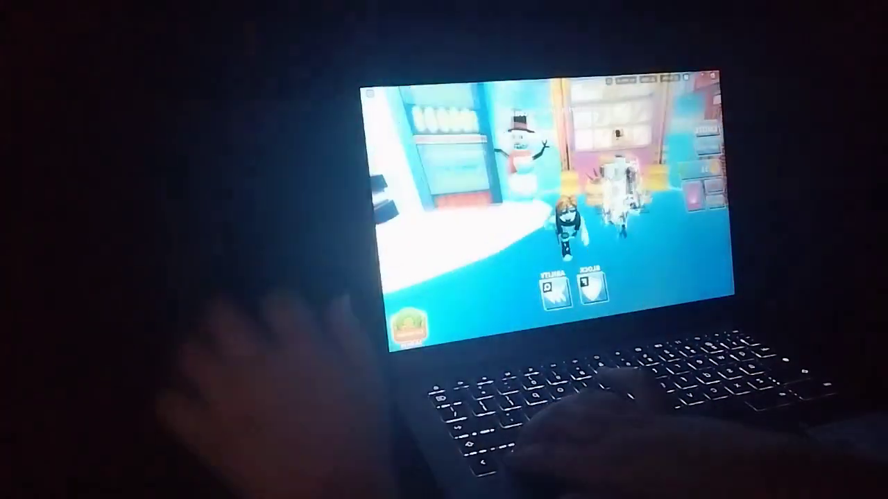
pyautogui.press('w')
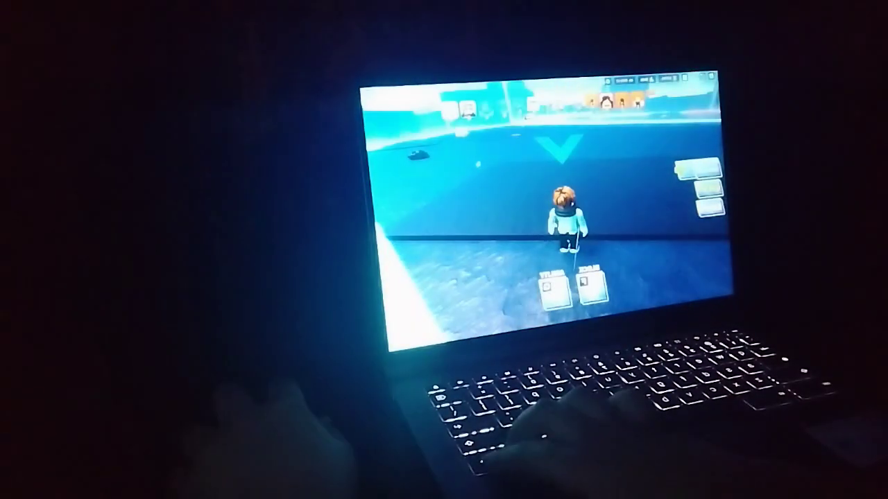
# Step: Turn the camera and walk the avatar from the arena edge to the lobby signboard
pyautogui.press('Left')
pyautogui.press('Left')
pyautogui.press('Left')
pyautogui.press('Left')
pyautogui.press('Left')
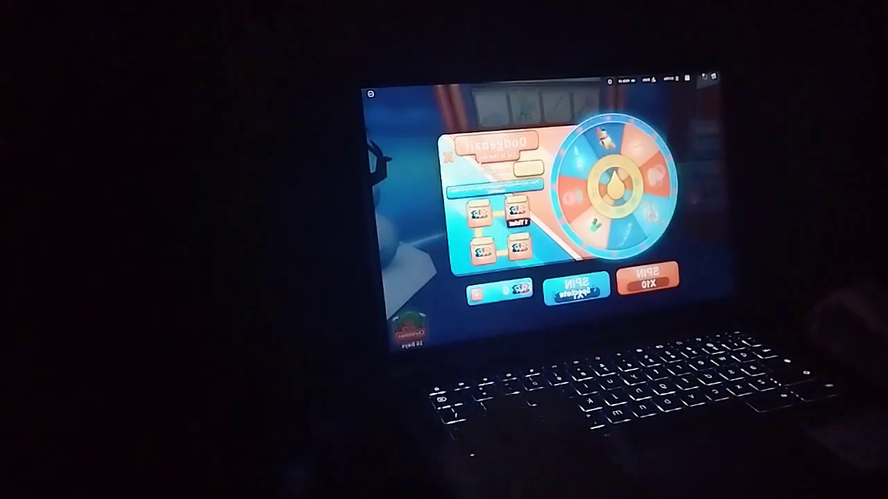
# Step: Spin the reward wheel, close the shop item panel, and walk toward Server Selection
pyautogui.click(575, 285)
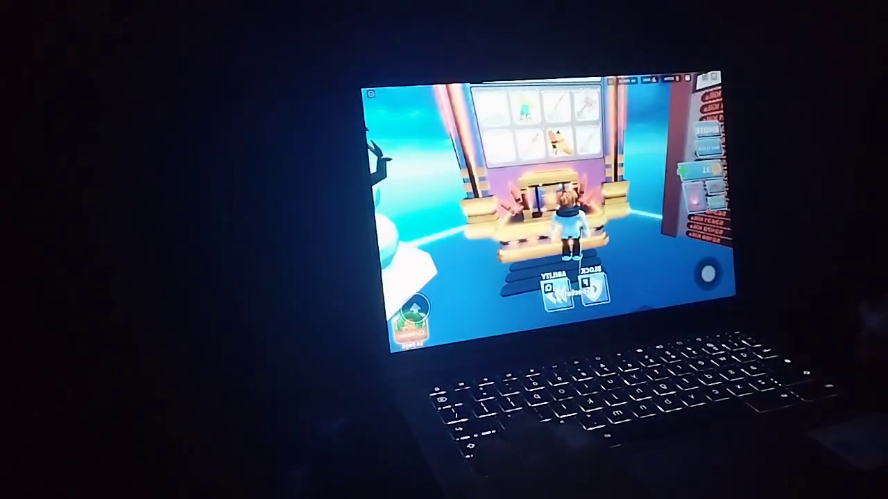
pyautogui.press('s')
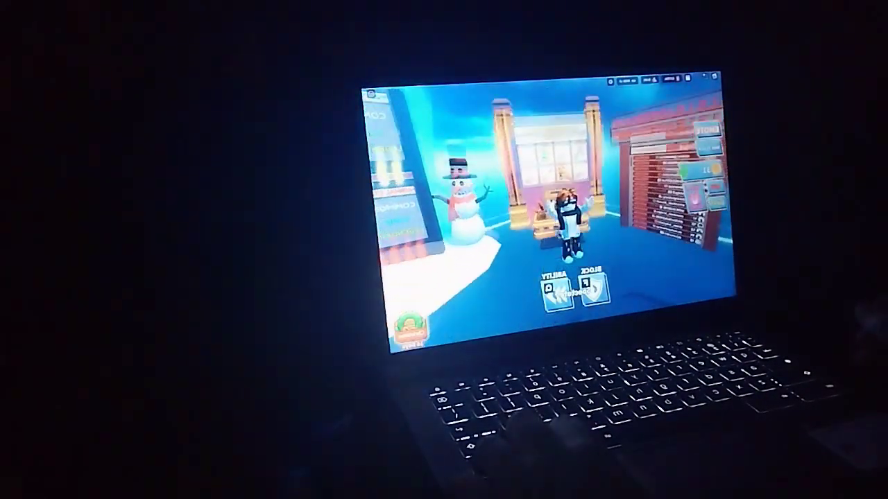
pyautogui.press('w')
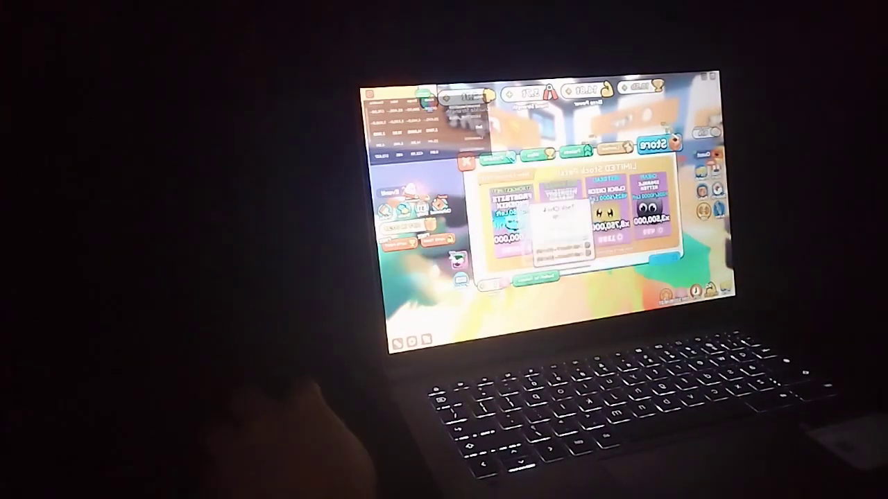
# Step: Close the Limited Stock store, walk through the gym, and claim the +100 Strength gift
pyautogui.click(466, 162)
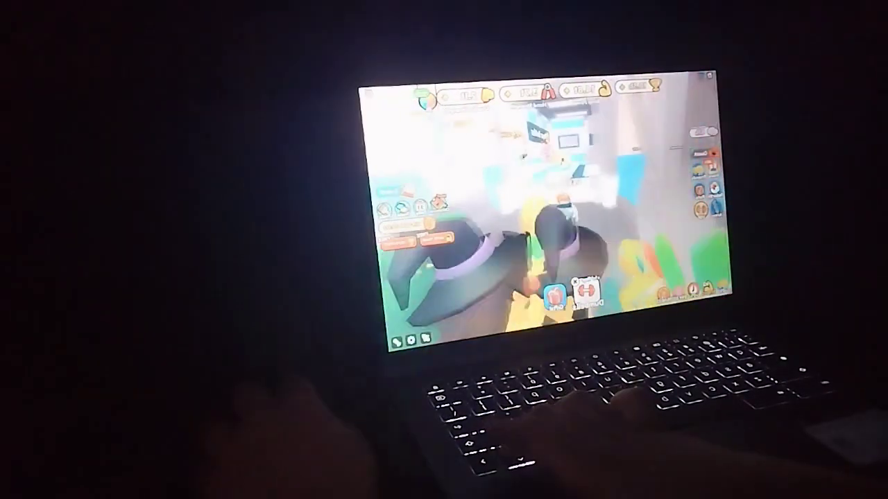
pyautogui.press('w')
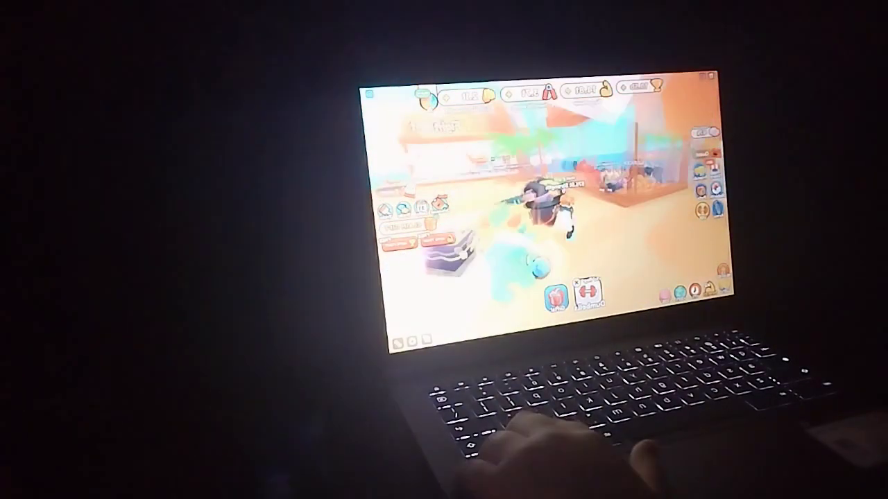
pyautogui.click(439, 202)
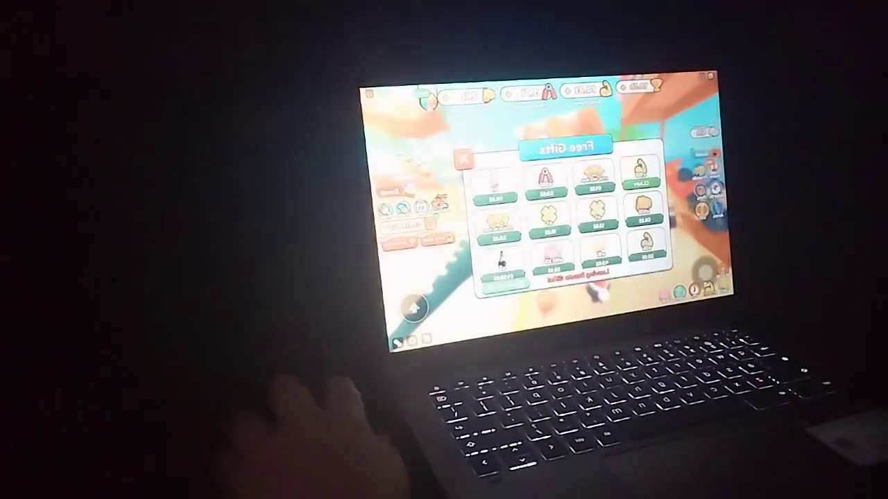
pyautogui.click(640, 183)
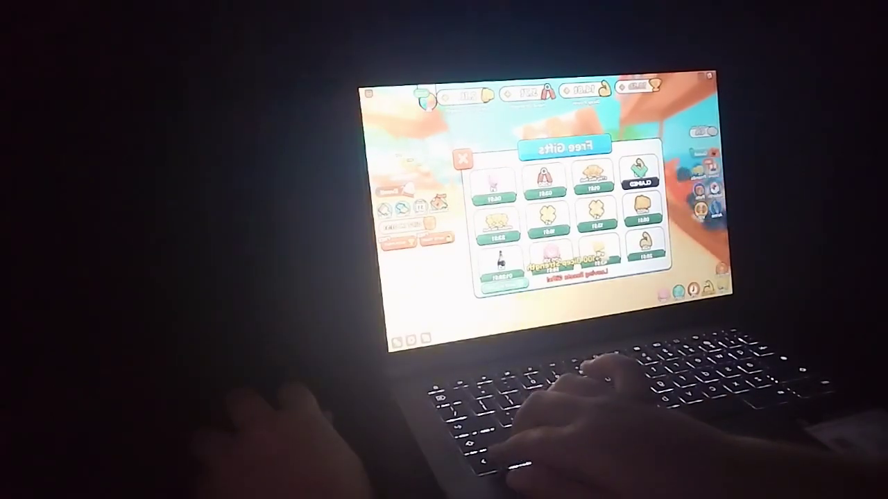
# Step: Close Free Gifts and walk across the beach to the TRAIN HERE area
pyautogui.click(462, 159)
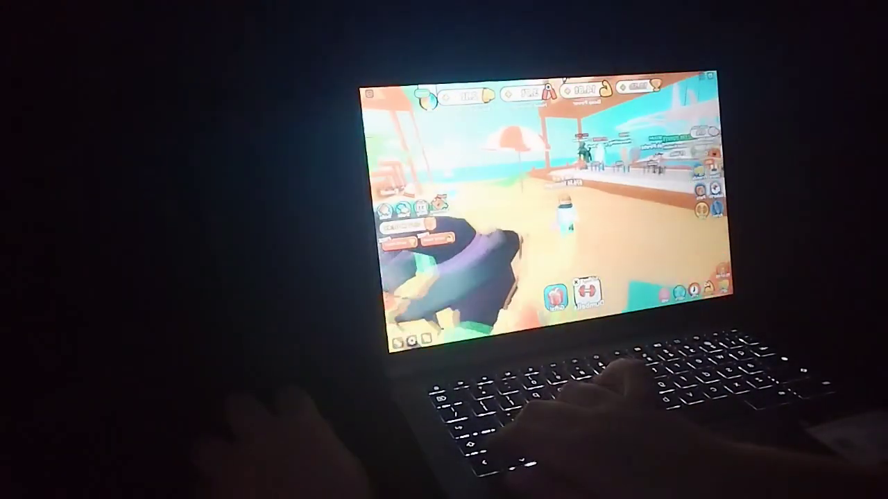
pyautogui.press('w')
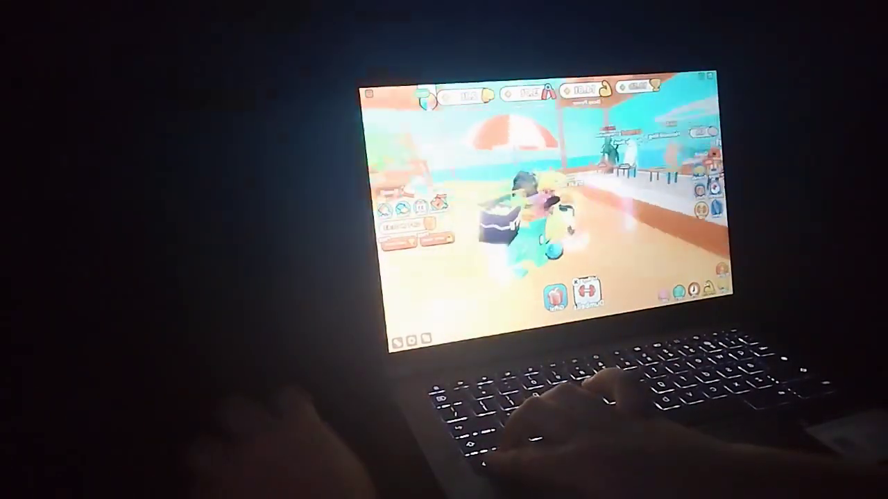
pyautogui.press('w')
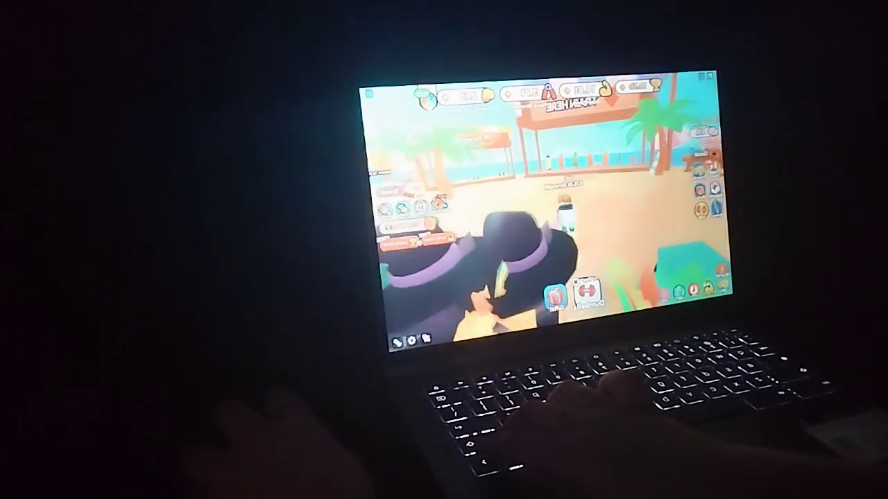
pyautogui.press('w')
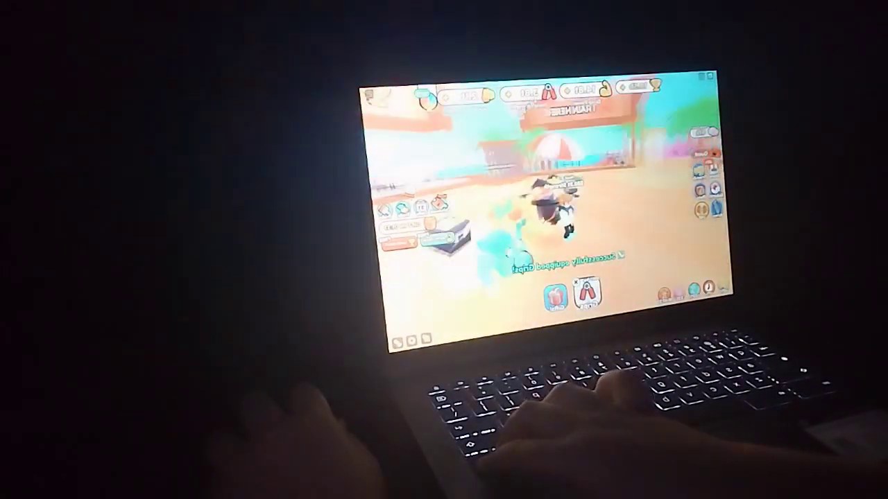
pyautogui.press('w')
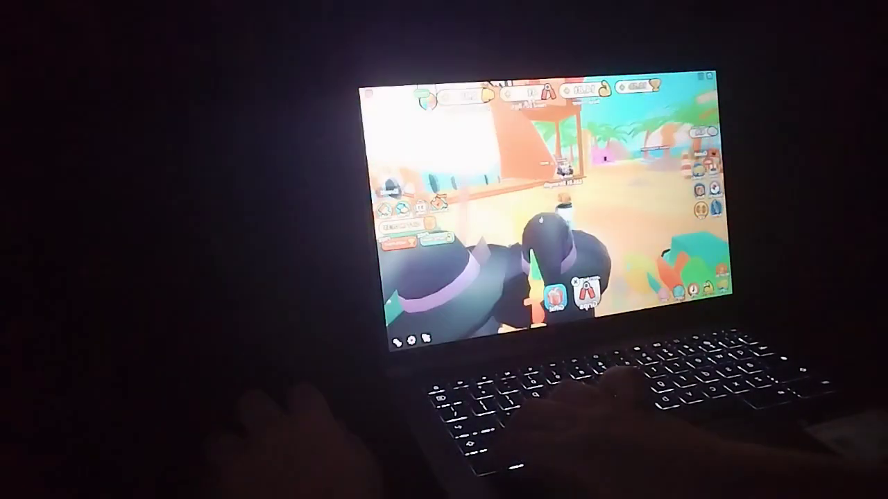
pyautogui.press('w')
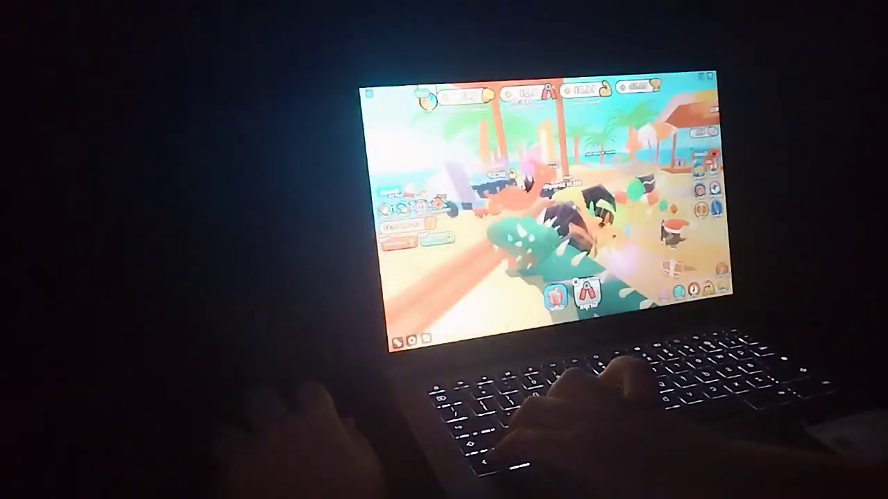
pyautogui.press('w')
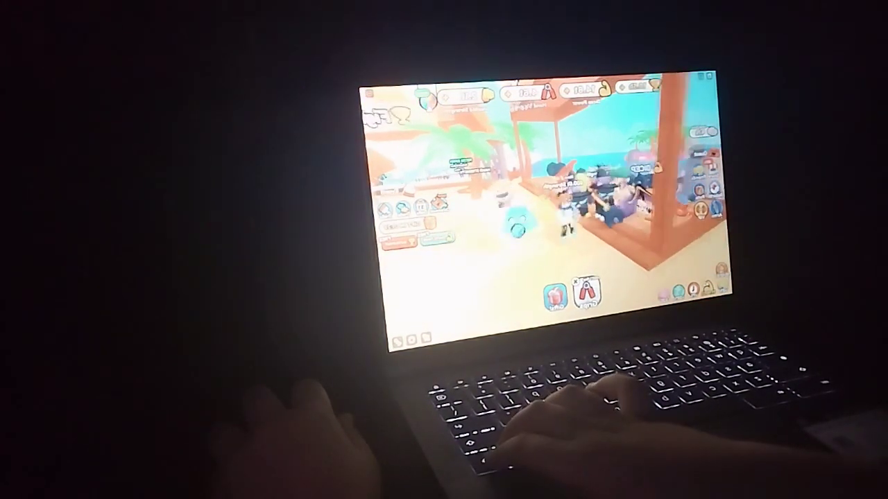
pyautogui.press('w')
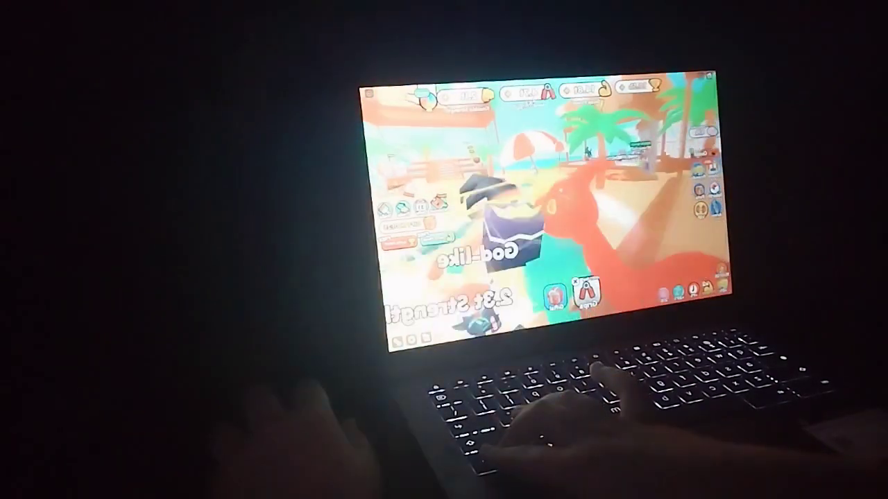
pyautogui.press('w')
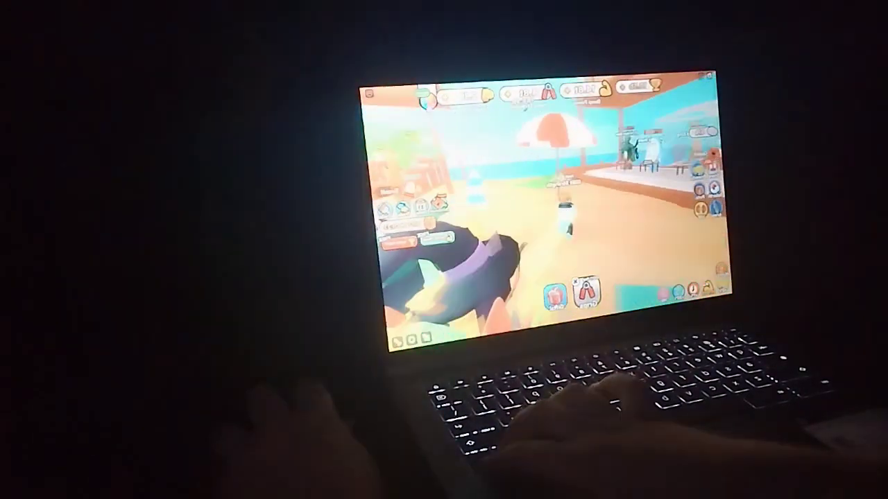
pyautogui.press('w')
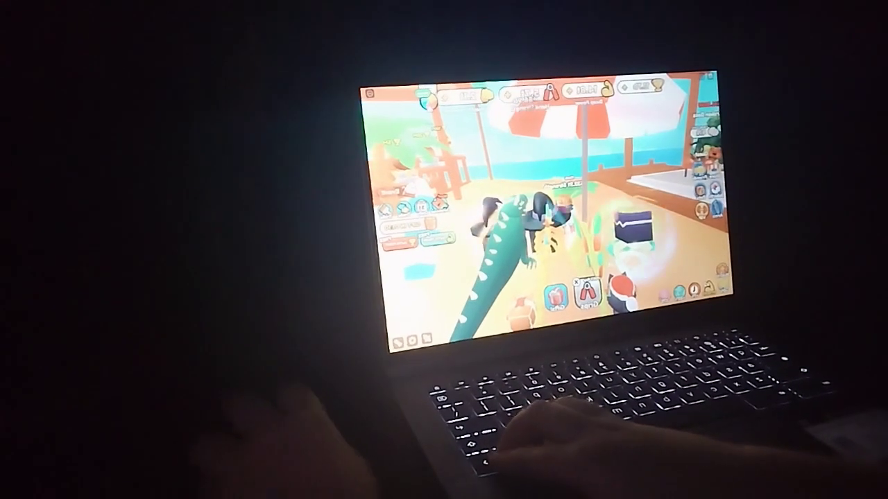
pyautogui.press('a')
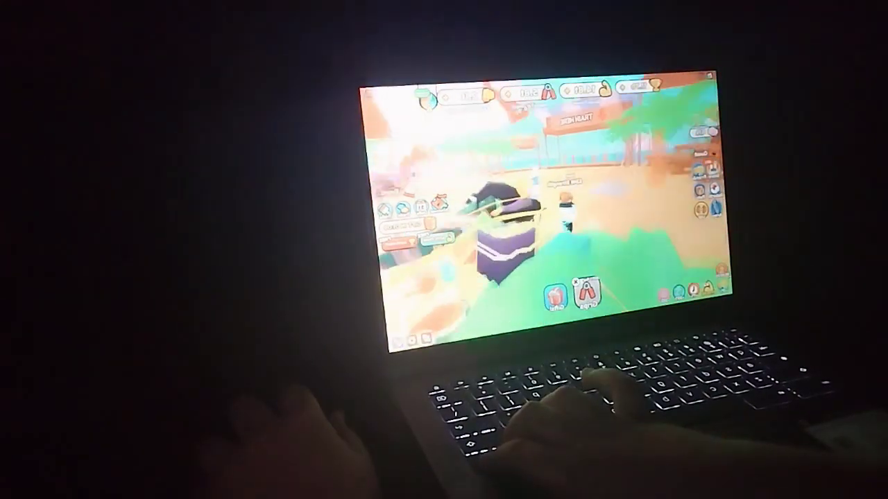
pyautogui.press('w')
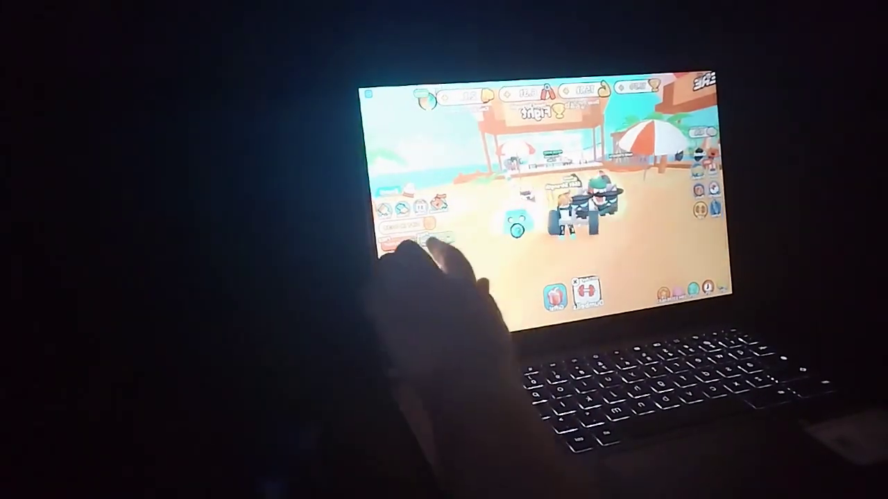
# Step: Start Auto Train at the beach punching bags, then back away from them
pyautogui.click(586, 293)
pyautogui.click(563, 201)
pyautogui.press('a')
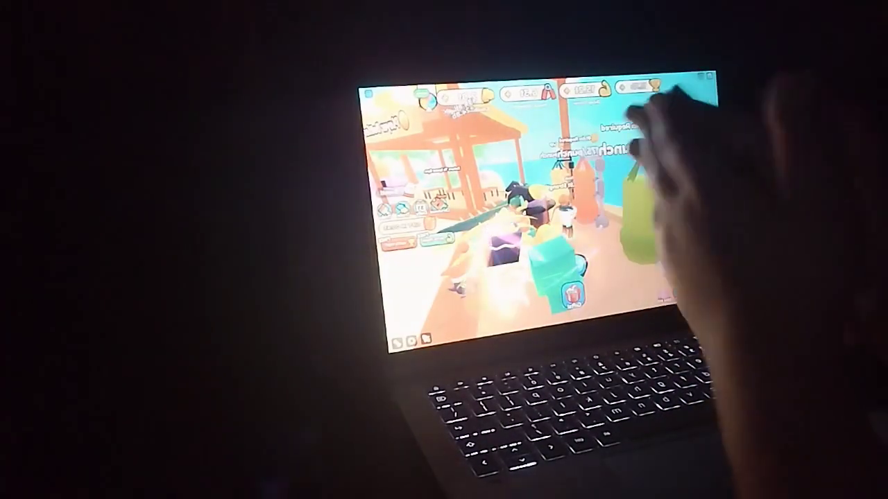
pyautogui.press('d')
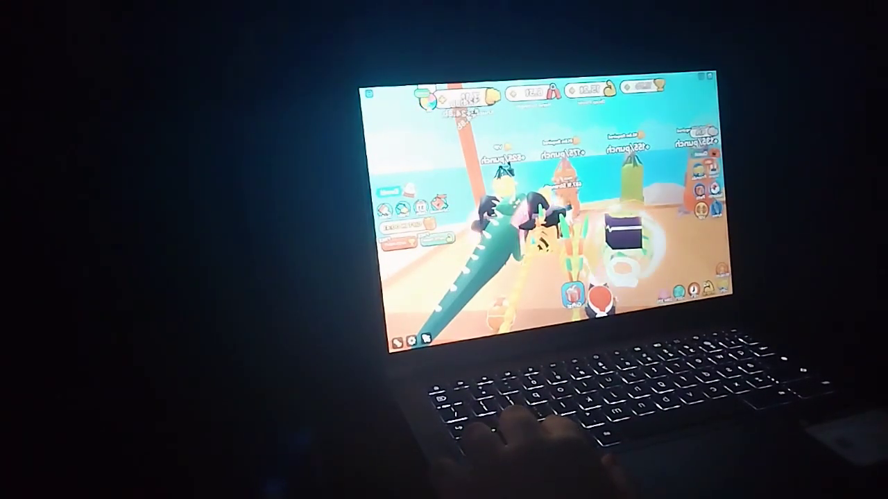
pyautogui.press('s')
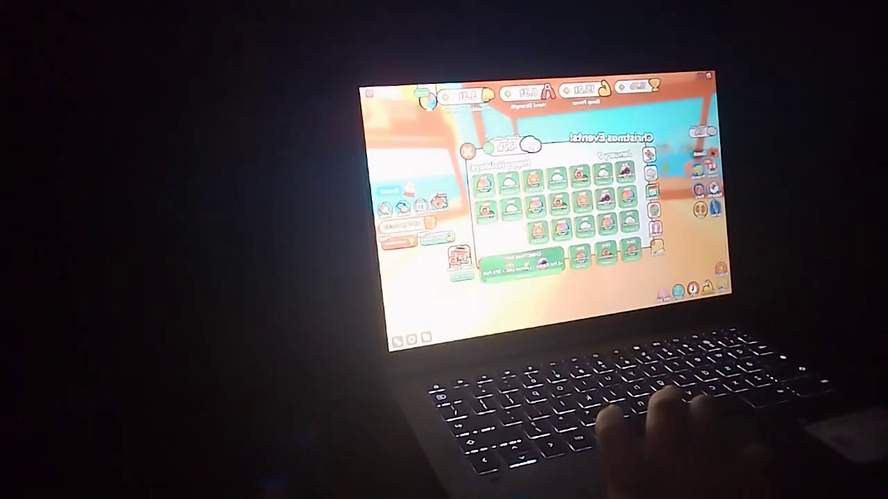
# Step: Buy a Christmas Crate from the inventory's Crates tab and dismiss the Christmas Key offer
pyautogui.click(467, 151)
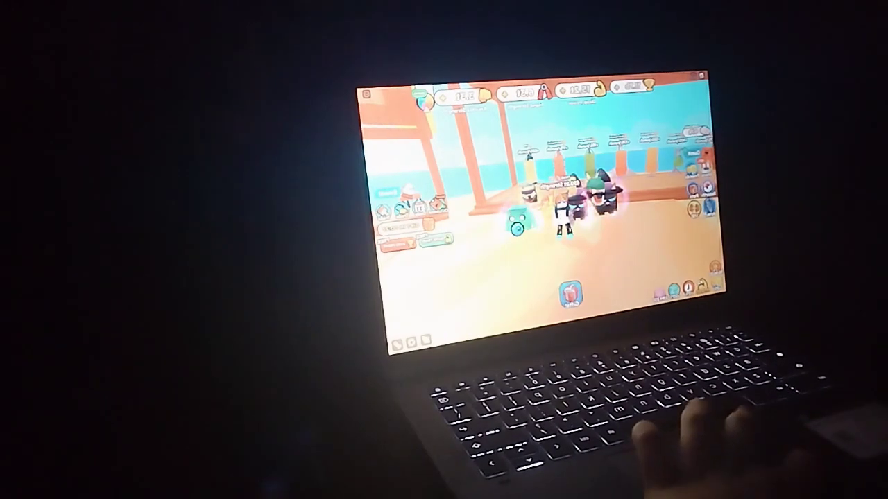
pyautogui.press('e')
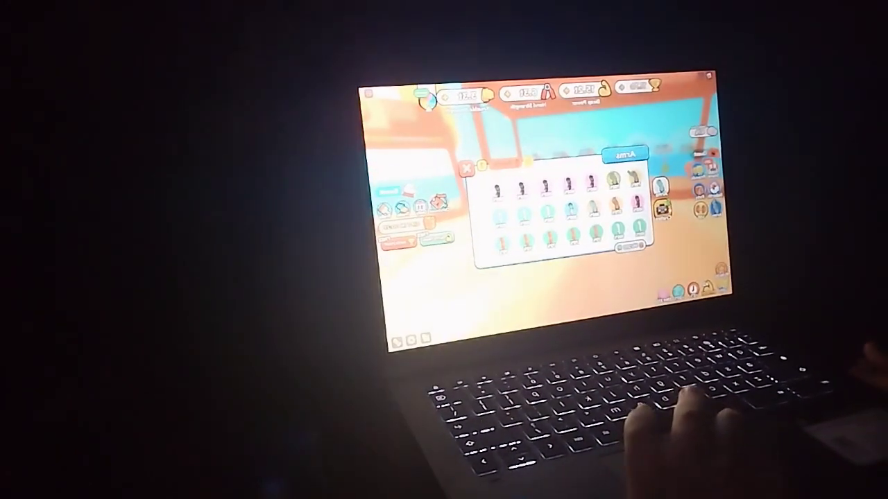
pyautogui.click(663, 208)
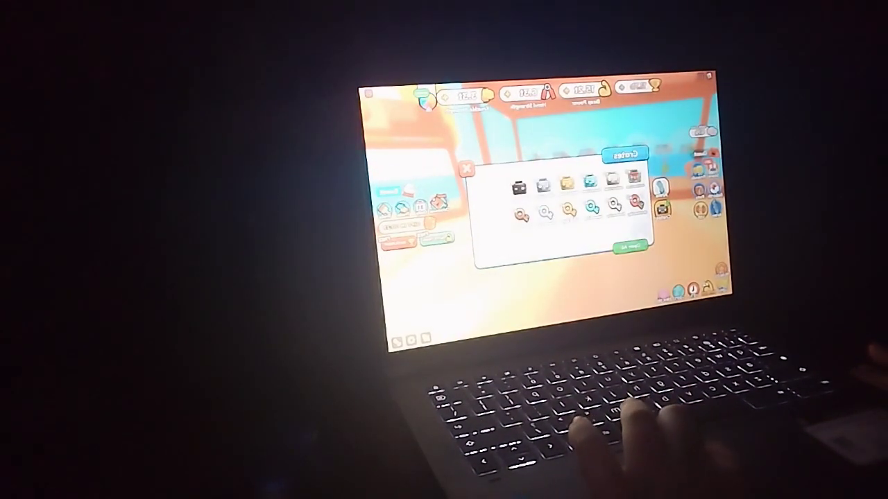
pyautogui.click(634, 178)
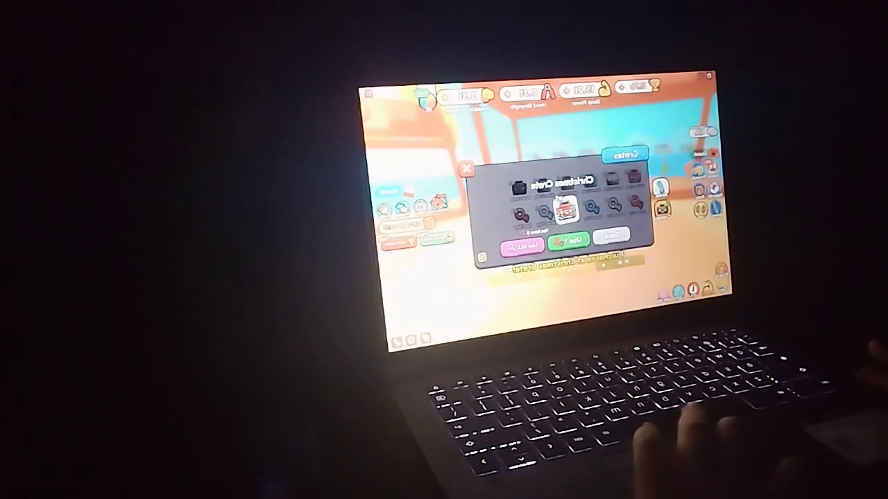
pyautogui.click(569, 240)
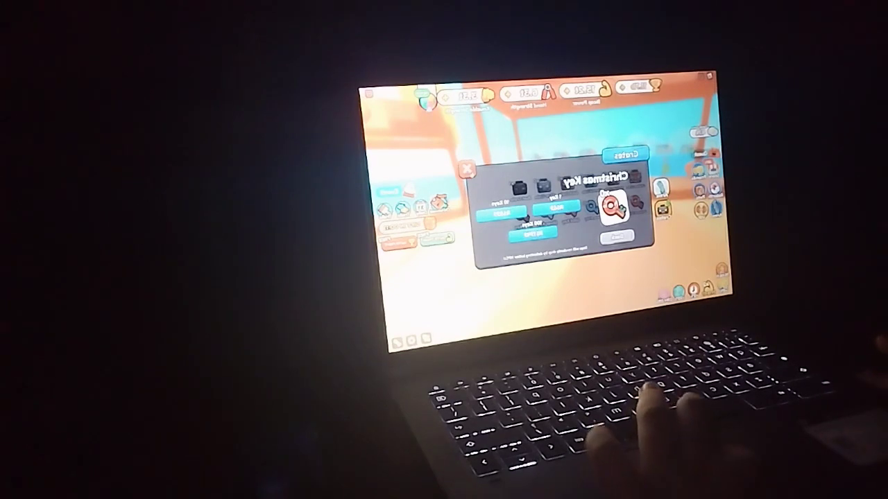
pyautogui.click(467, 169)
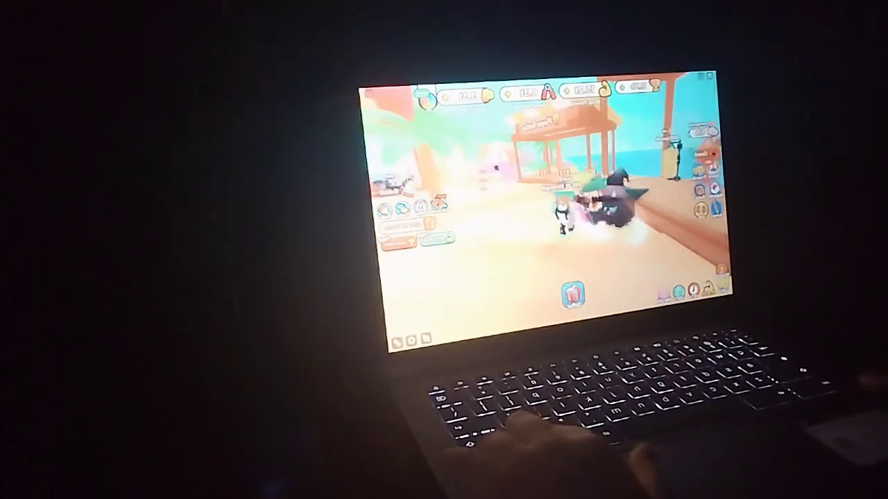
# Step: Open the OP Limited Christmas Gifts offer in Arm Wrestle Simulator
pyautogui.click(573, 295)
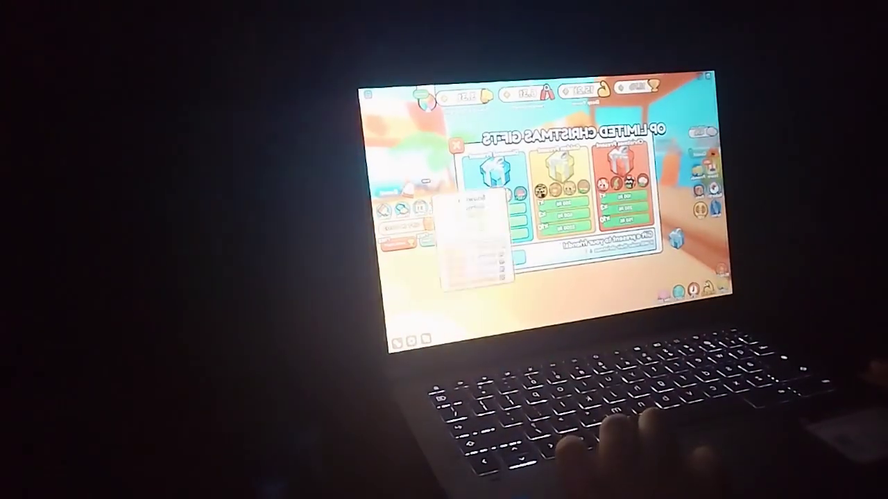